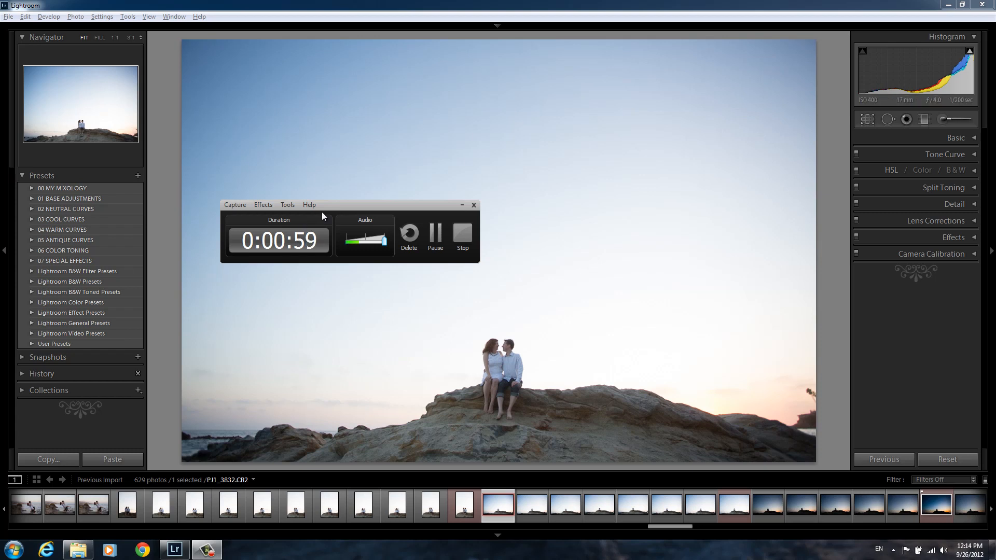
left_click_drag(335, 206, 337, 209)
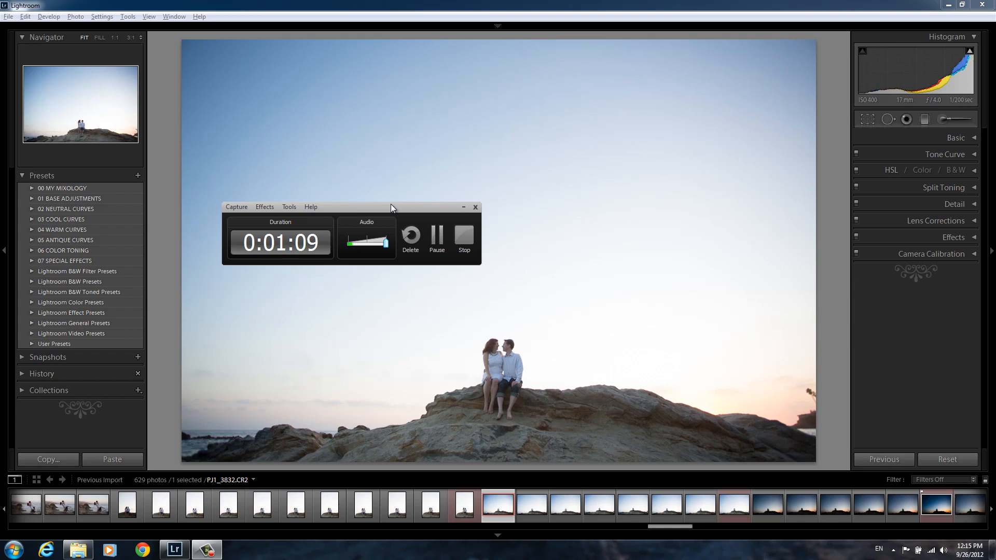
left_click_drag(383, 206, 368, 218)
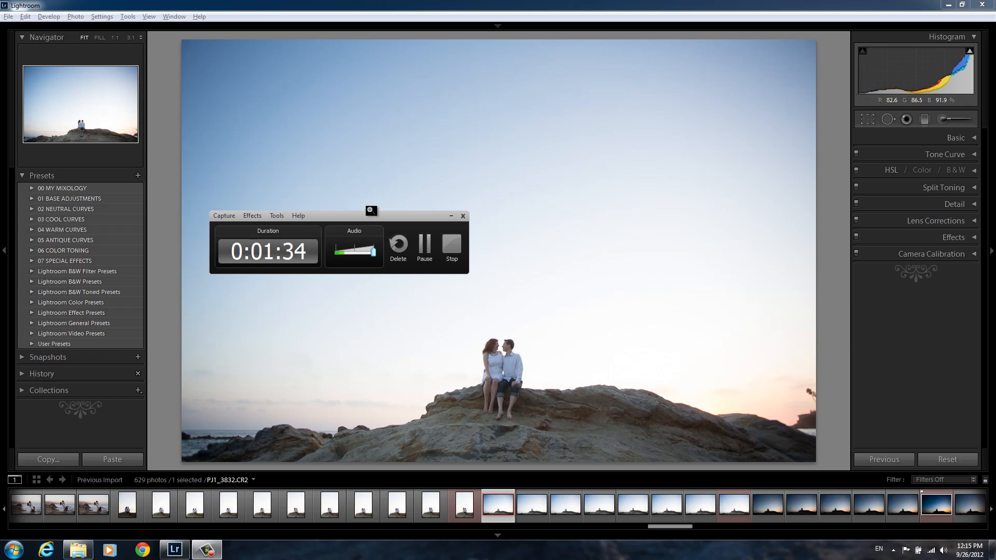
left_click(20, 550)
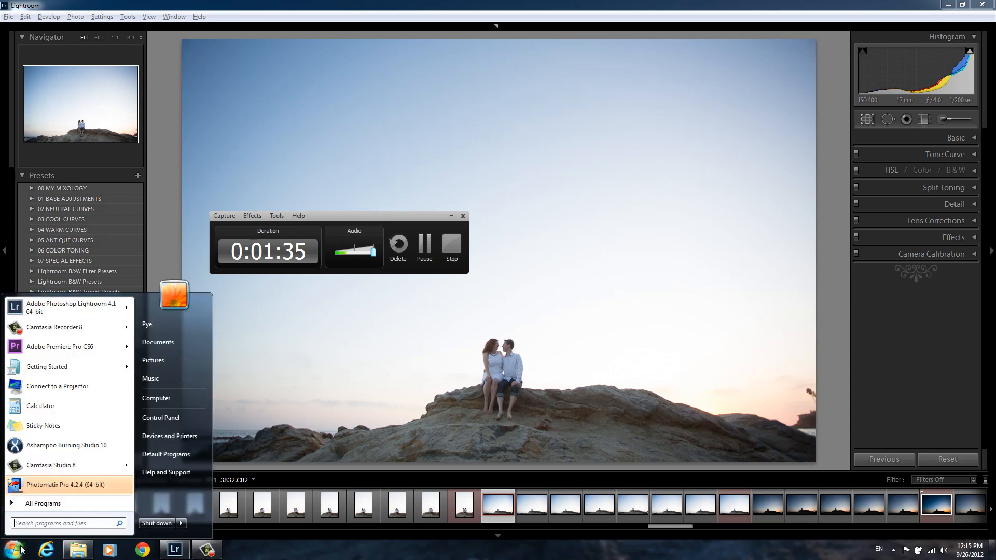
type("camtasia")
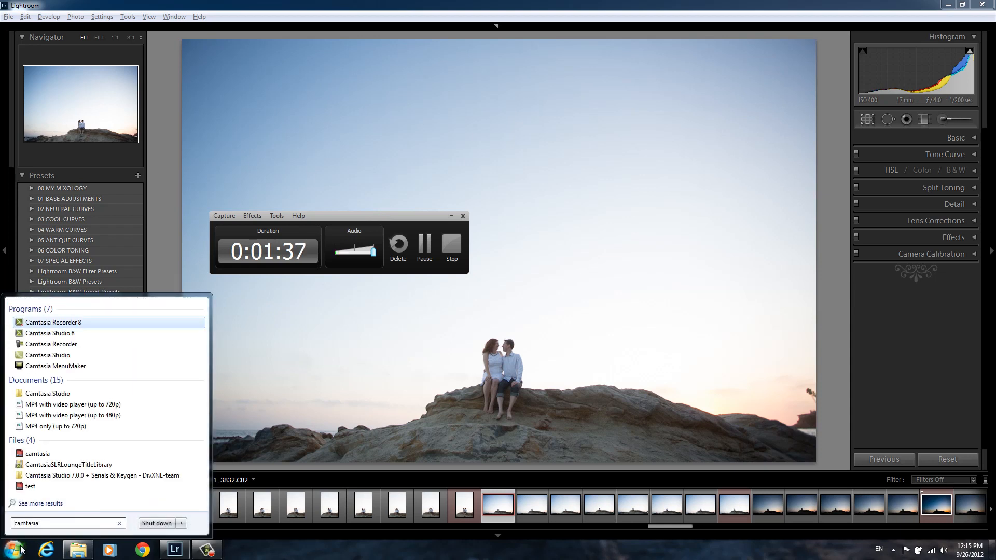
left_click(81, 345)
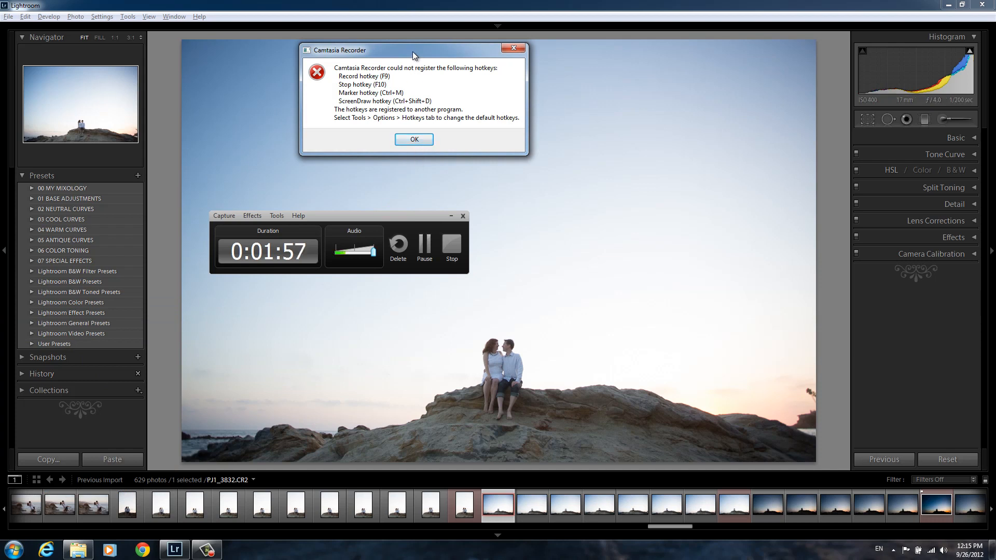
left_click_drag(412, 52, 476, 97)
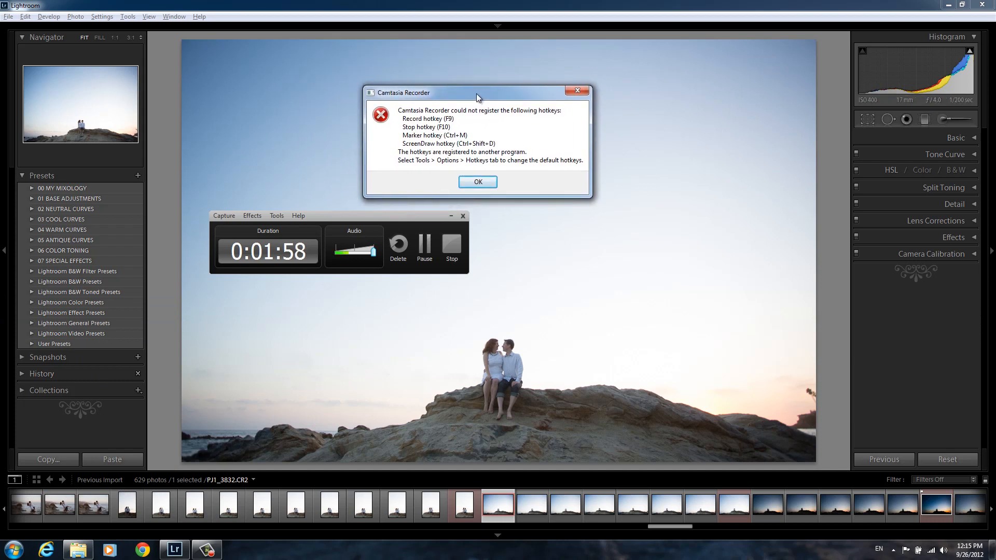
left_click(478, 181)
left_click_drag(219, 400, 374, 287)
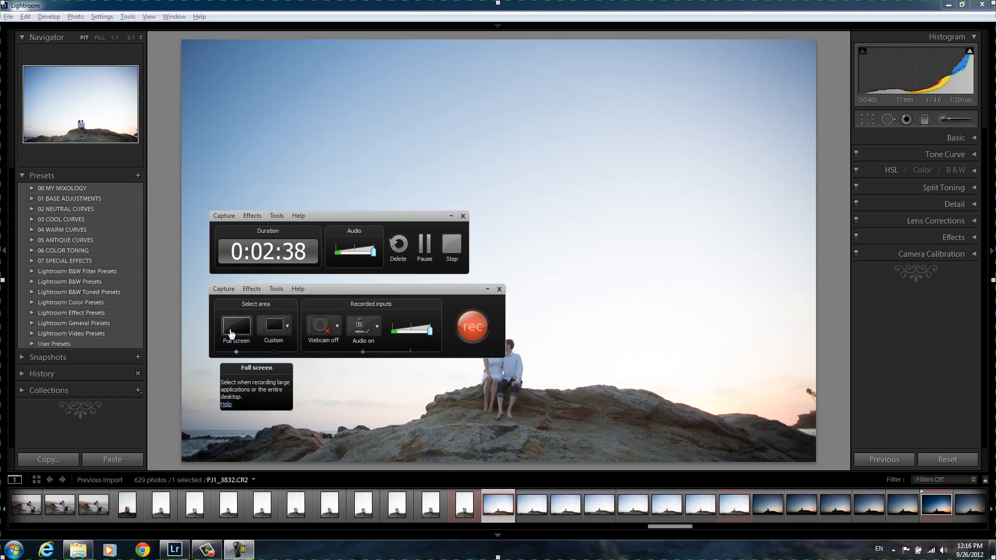
left_click(273, 322)
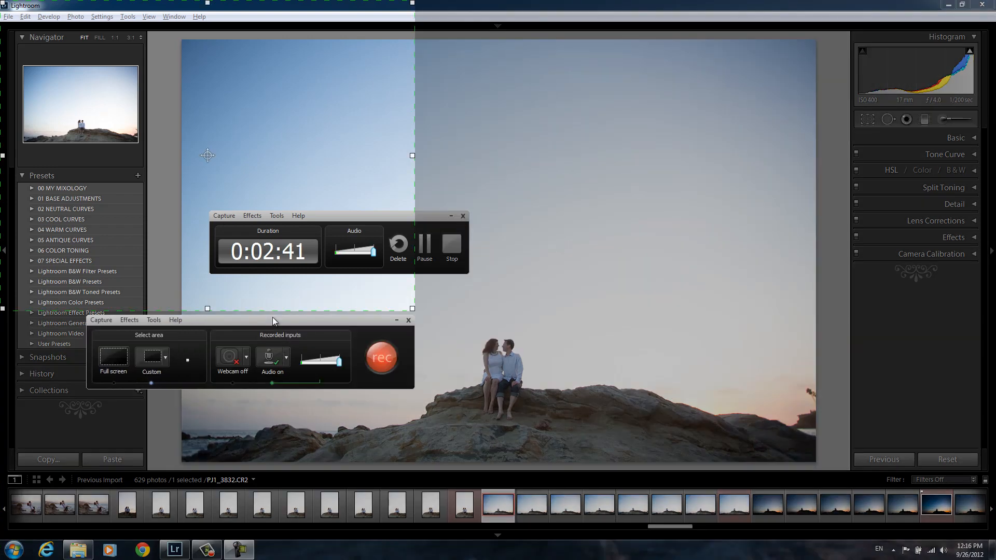
left_click_drag(413, 308, 470, 352)
left_click_drag(237, 177, 395, 198)
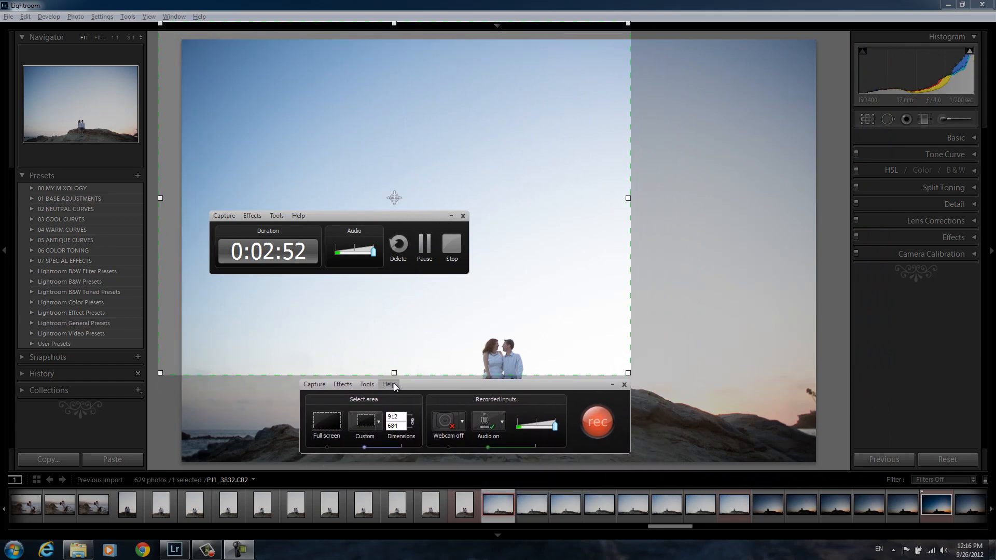
left_click(326, 422)
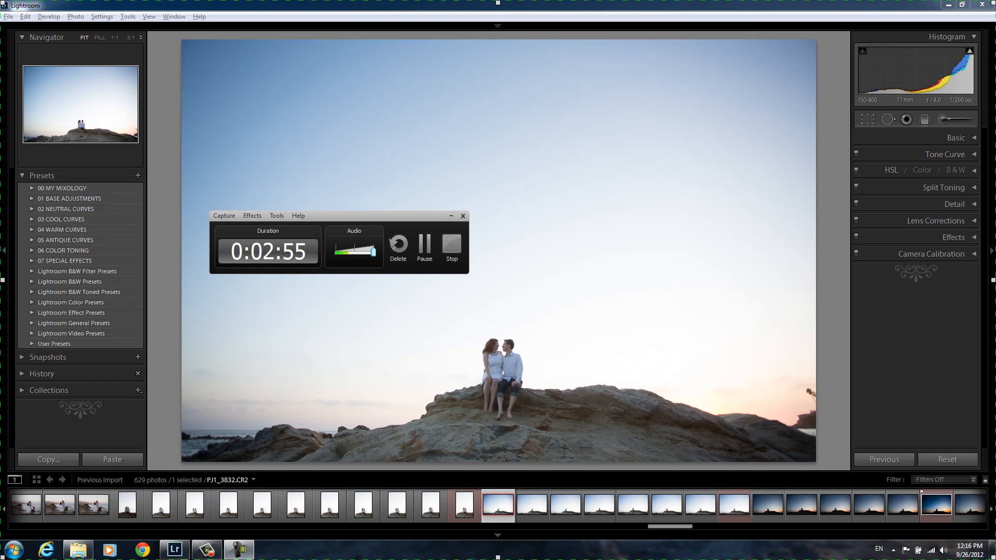
left_click_drag(995, 357, 331, 286)
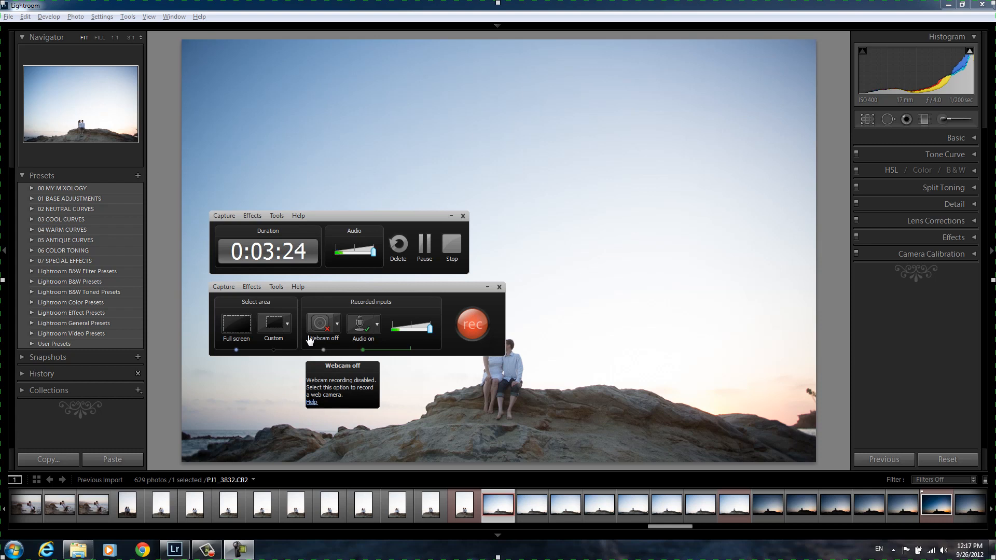
left_click(325, 329)
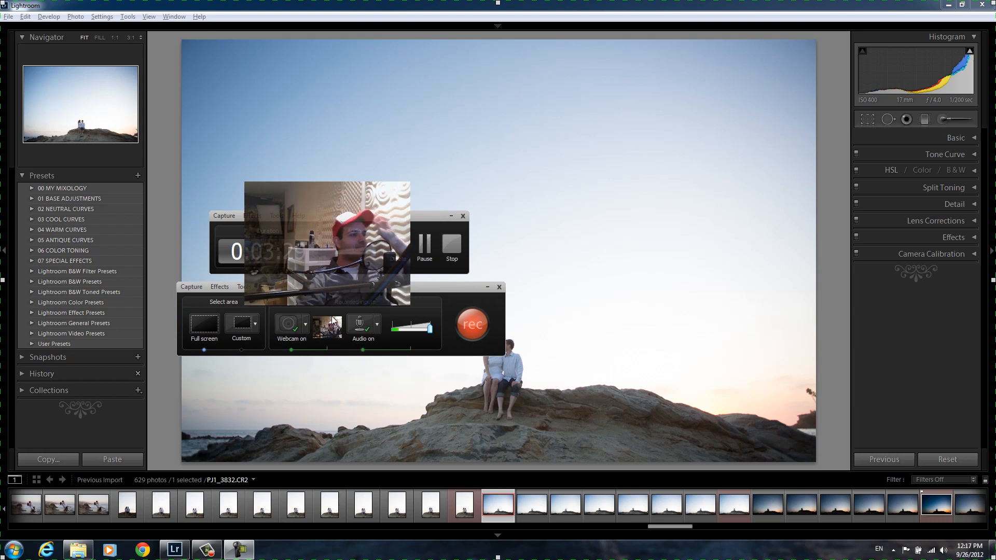
left_click_drag(450, 288, 490, 348)
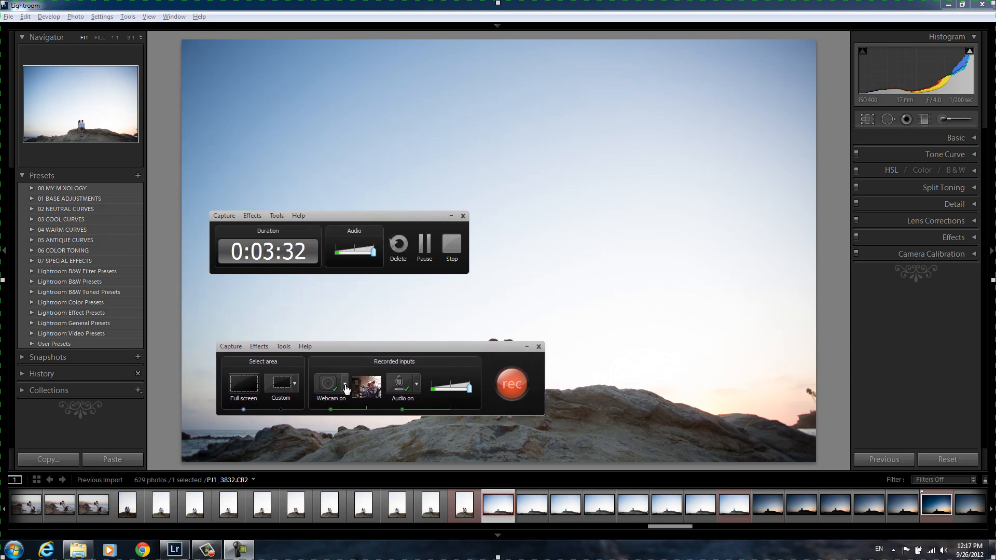
mouse_move(359, 388)
left_click(346, 385)
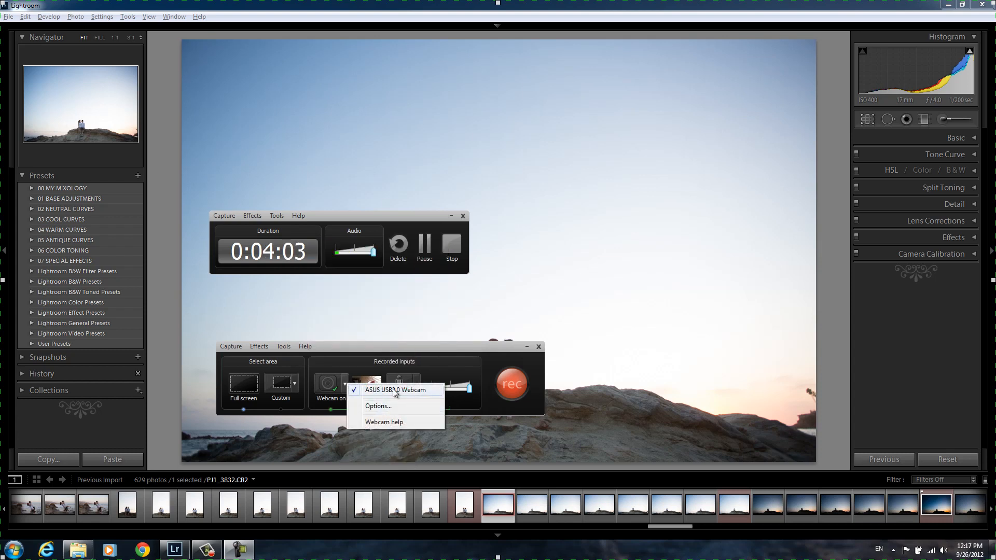
left_click(328, 387)
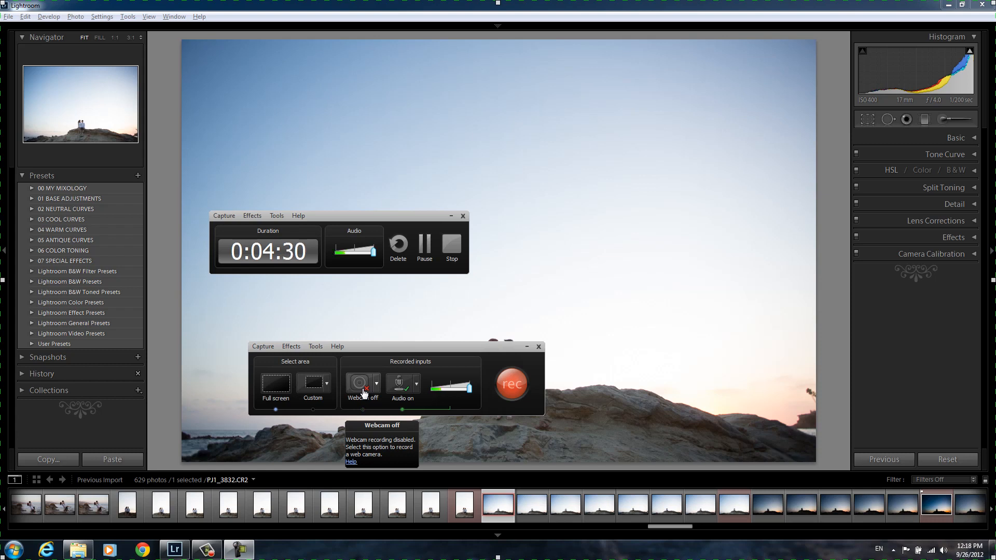
left_click(416, 385)
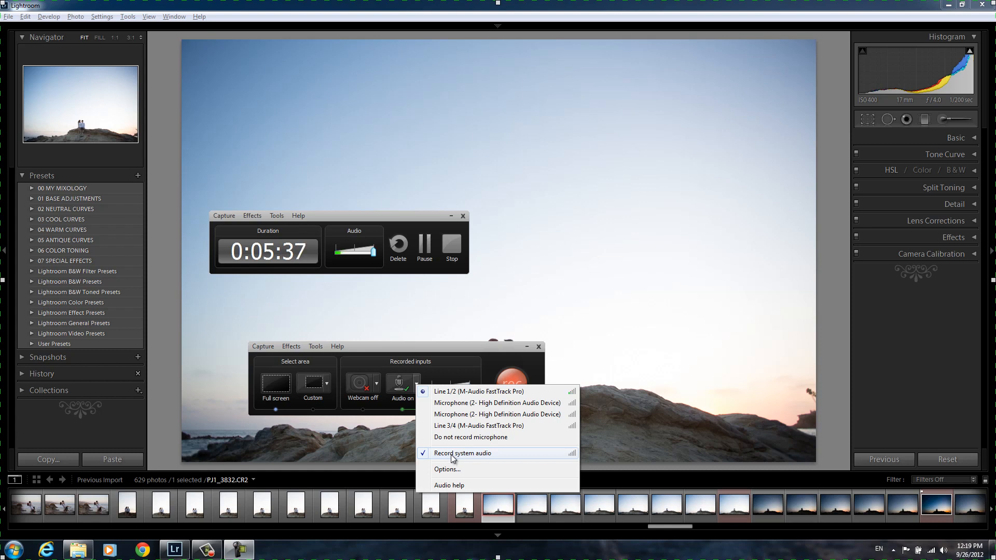
left_click(453, 454)
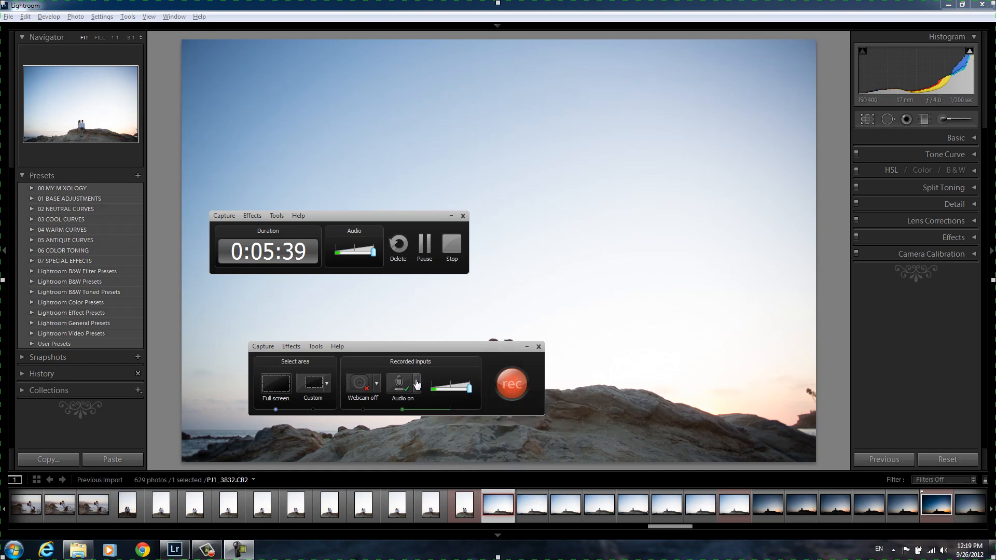
left_click(416, 384)
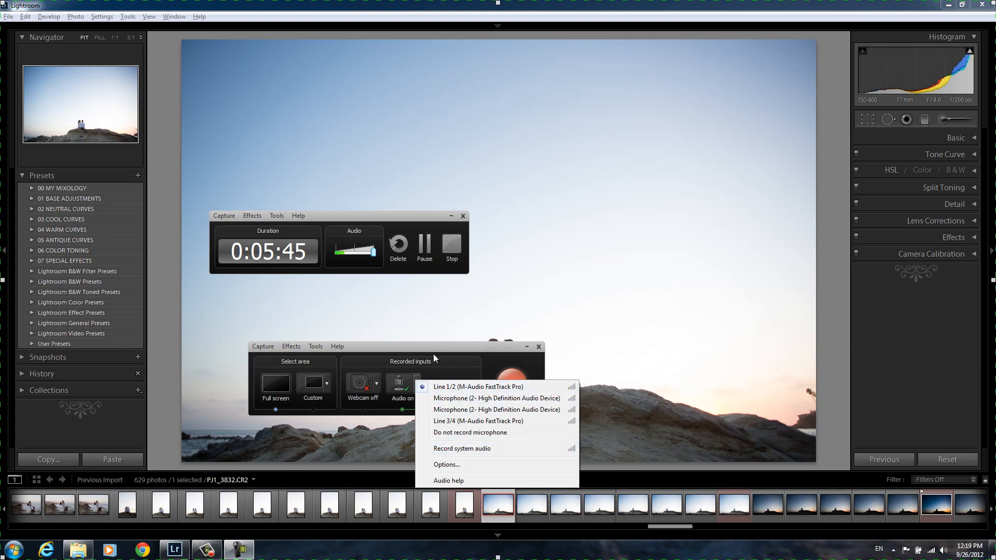
left_click(445, 449)
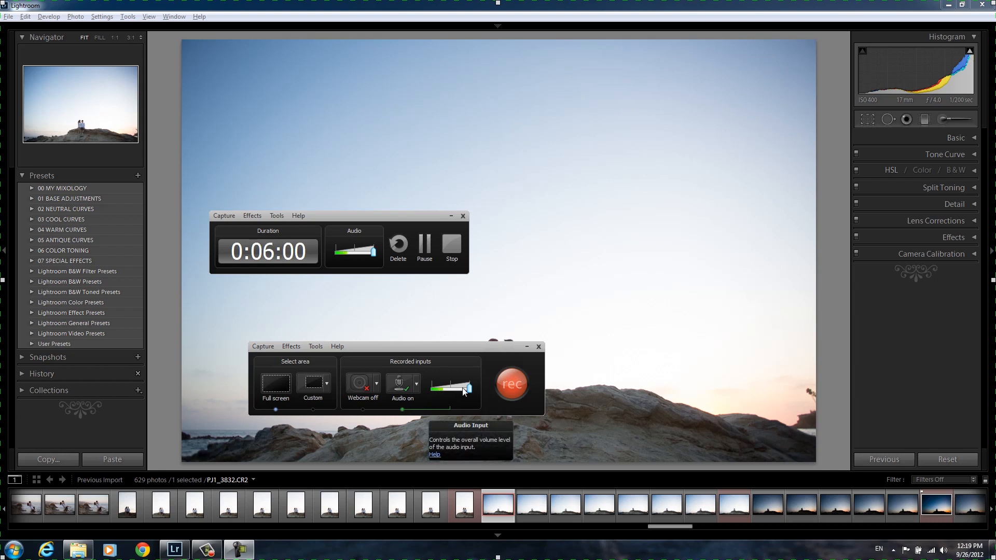
mouse_move(472, 392)
left_mouse_down()
mouse_move(443, 396)
mouse_move(466, 403)
mouse_move(470, 389)
mouse_move(449, 391)
mouse_move(478, 403)
left_mouse_up()
mouse_move(470, 391)
left_mouse_down()
mouse_move(460, 394)
mouse_move(473, 395)
left_mouse_up()
mouse_move(471, 392)
left_mouse_down()
mouse_move(460, 393)
mouse_move(479, 391)
left_mouse_up()
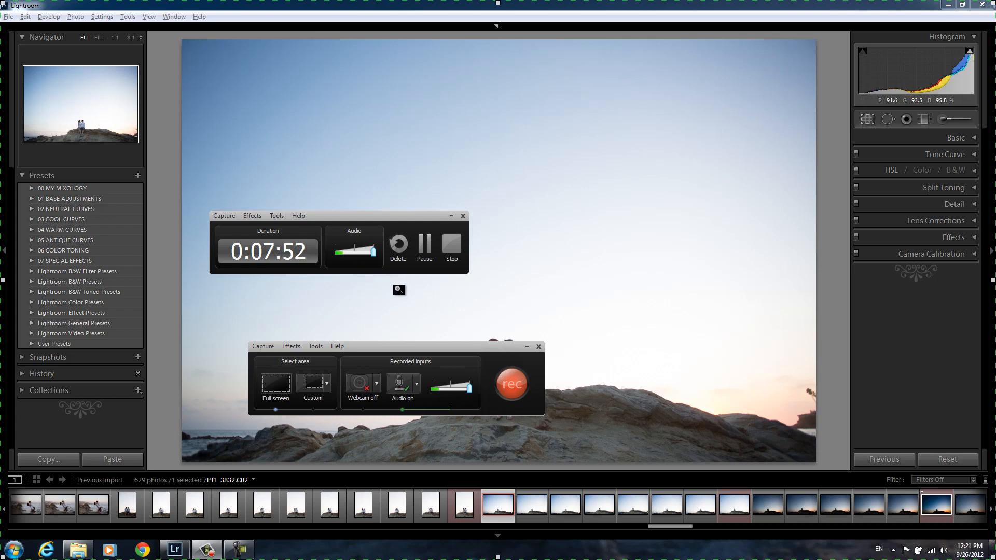
left_click(540, 347)
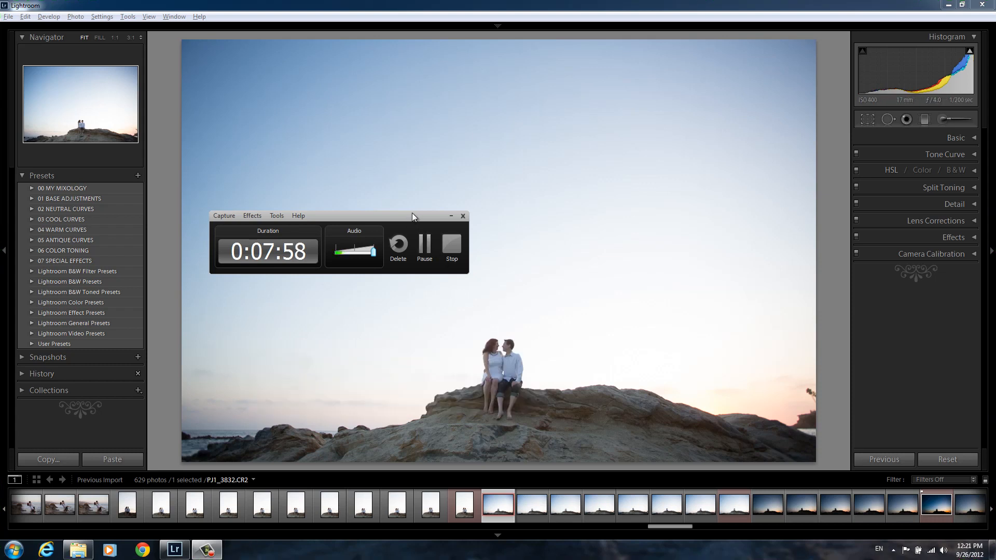
left_click(446, 216)
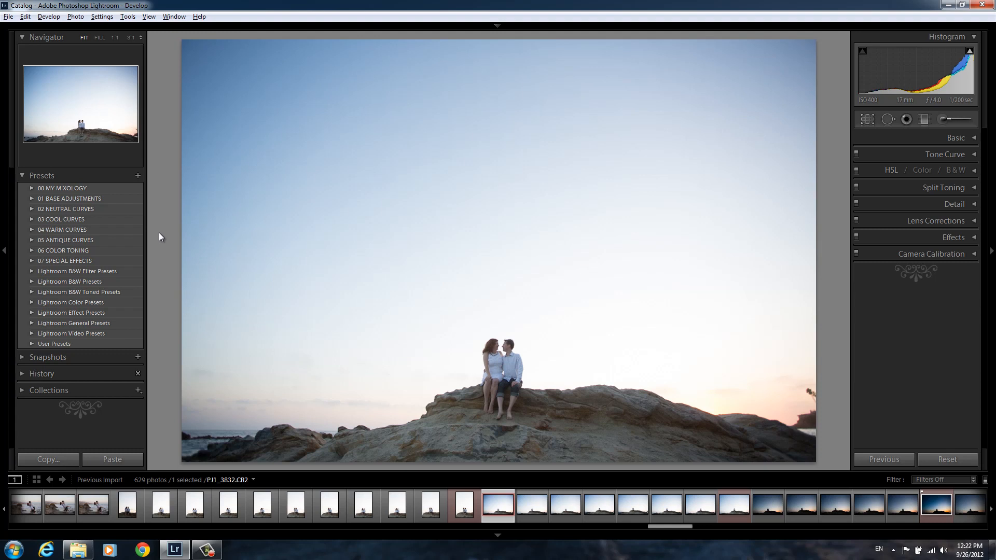
Switch to full-screen view and apply the 21 Standard Color preset from the 00 MY MIXOLOGY preset folder
key("shift+f")
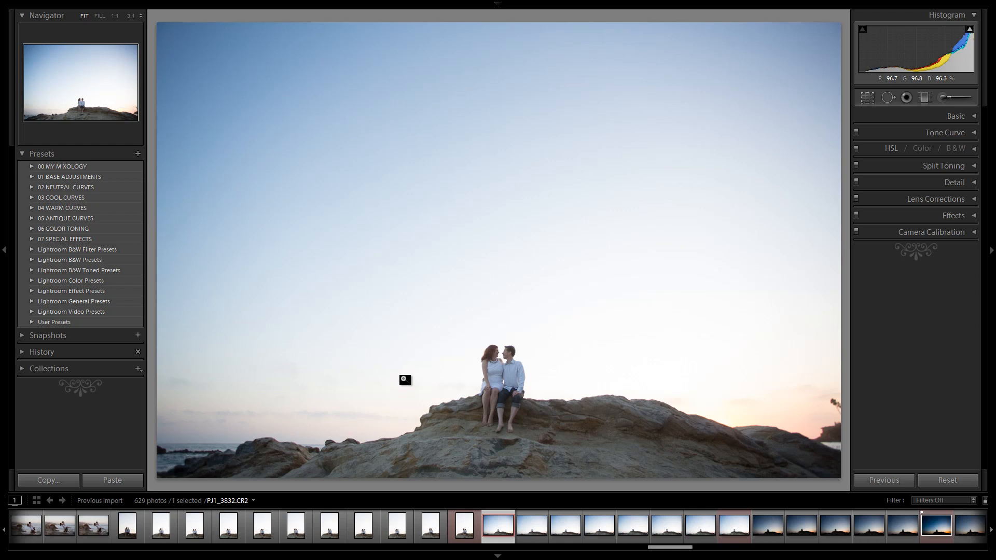
left_click(32, 166)
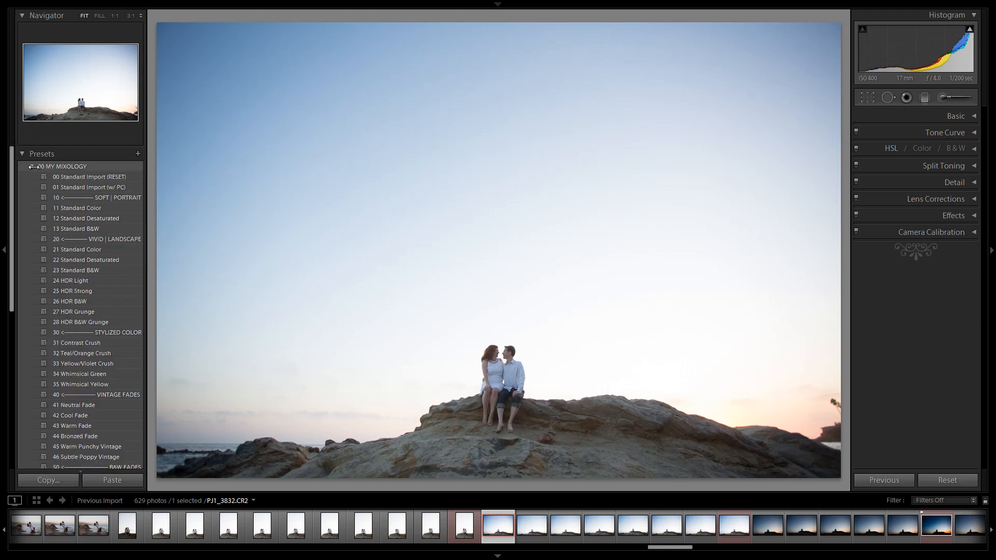
left_click(105, 249)
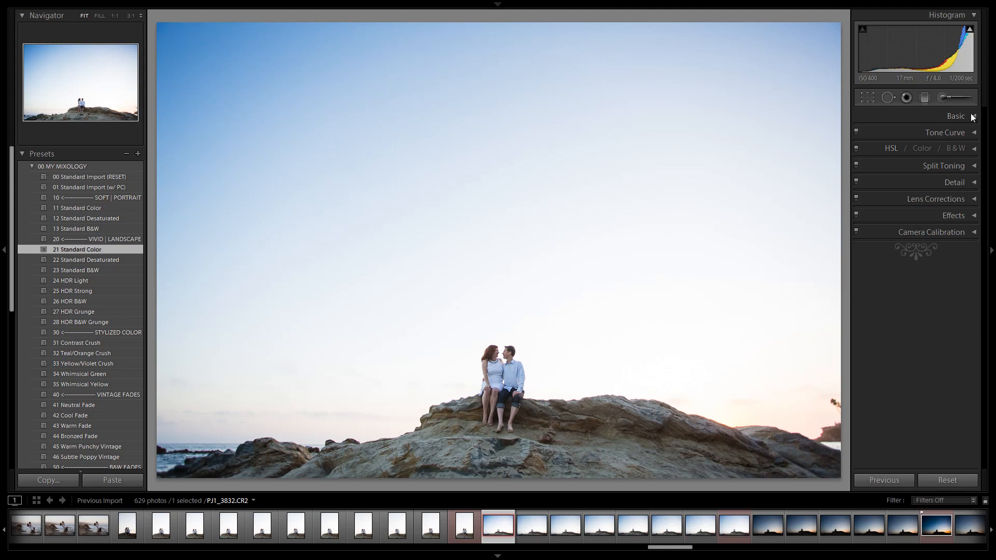
Apply the 11 B&W preset from the 05 ANTIQUE CURVES preset folder to the photo
left_click(32, 166)
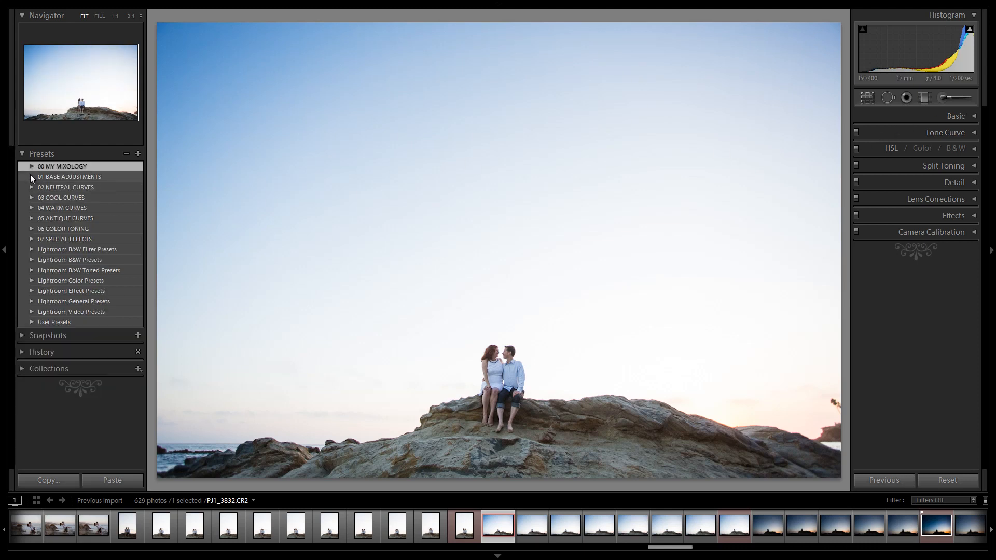
left_click(31, 218)
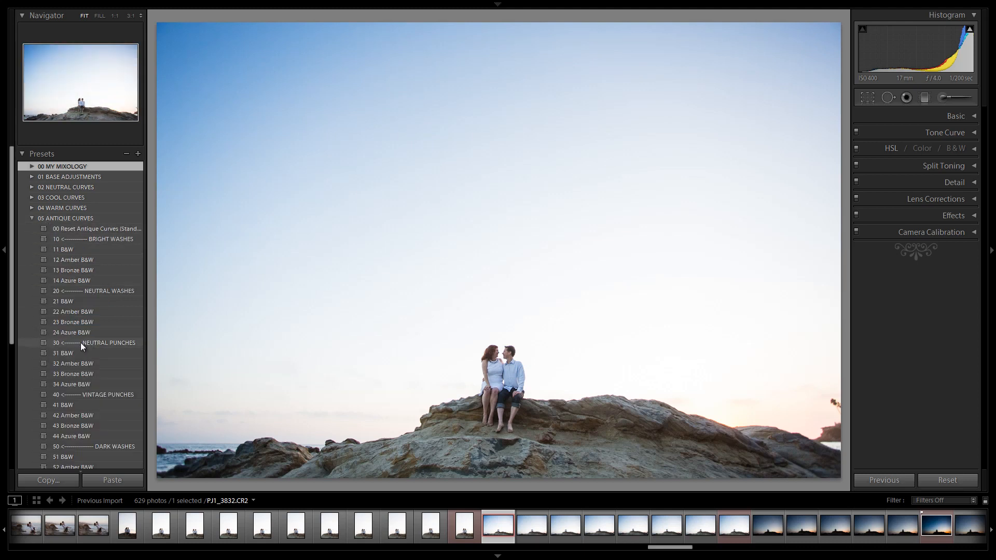
left_click(89, 254)
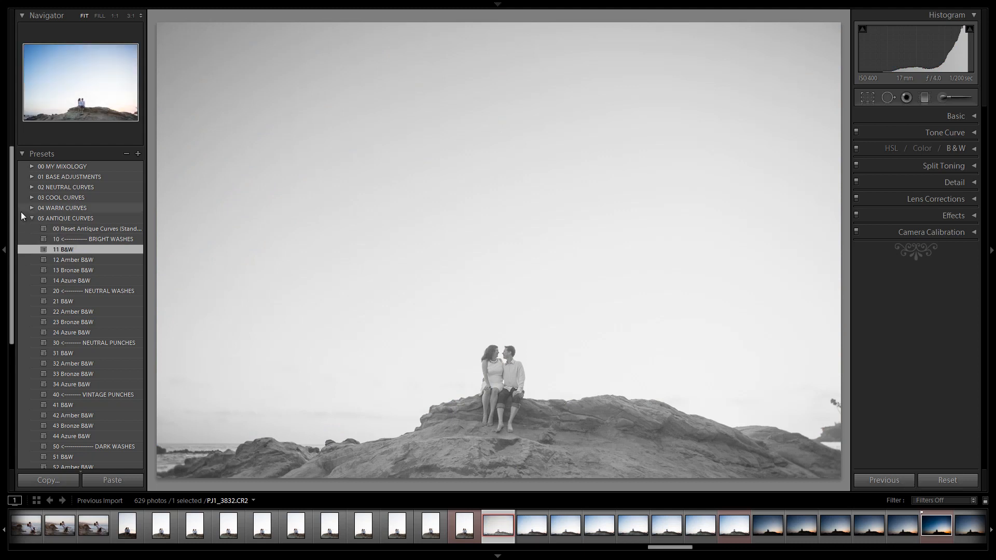
Apply the 06 Lighten +1 exposure preset from the 01 BASE ADJUSTMENTS folder
left_click(31, 218)
left_click(32, 176)
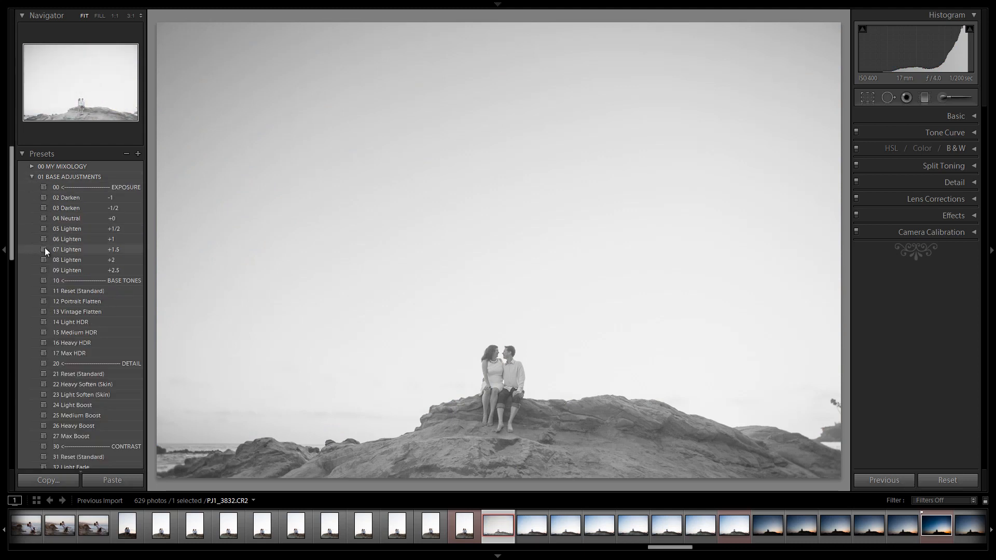
left_click(72, 241)
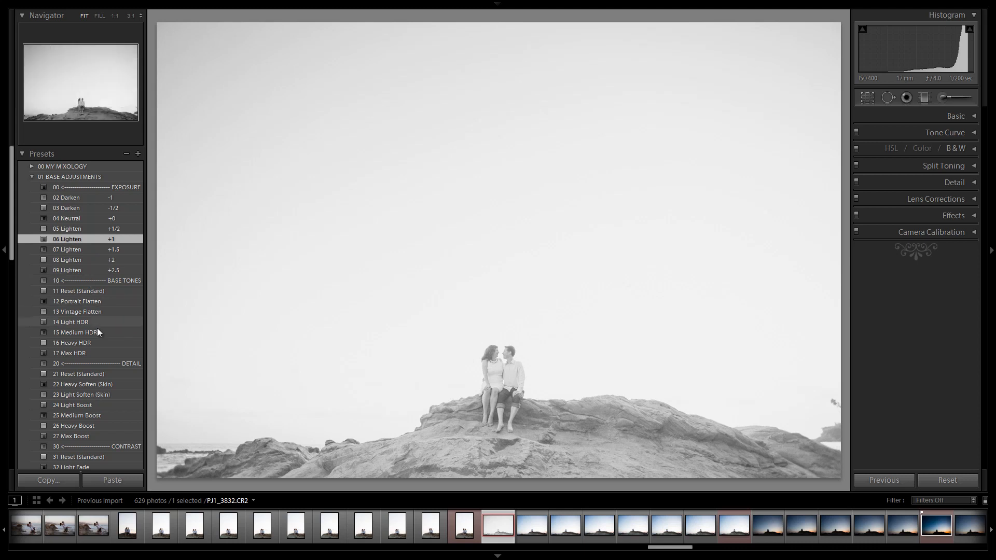
Apply the 24 Light Boost detail preset and the 34 Medium Boost contrast preset
left_click(92, 403)
scroll(92, 366, "down", 2)
scroll(92, 366, "down", 2)
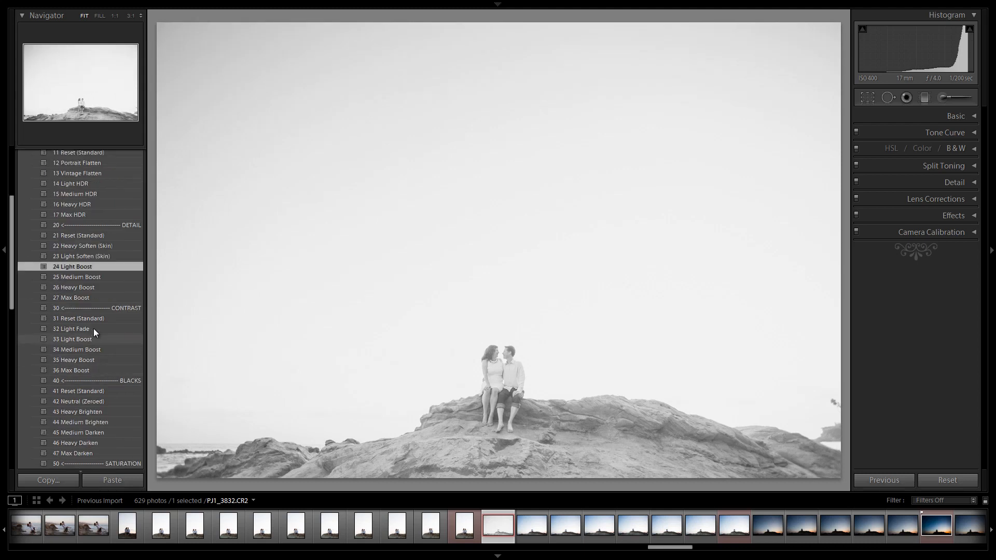
left_click(92, 353)
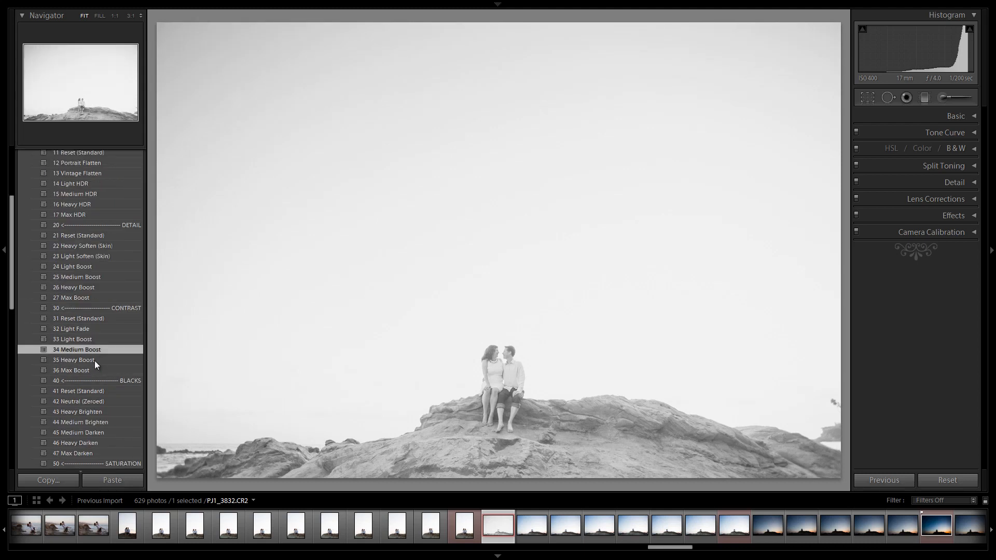
Apply the 45 Medium Darken blacks preset and switch the contrast preset to 35 Heavy Boost
scroll(95, 360, "down", 2)
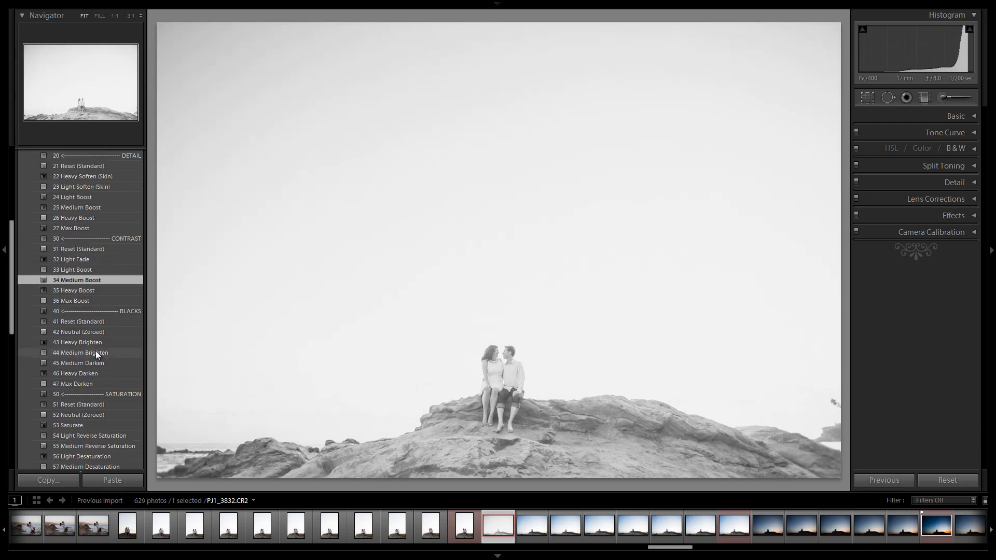
left_click(93, 361)
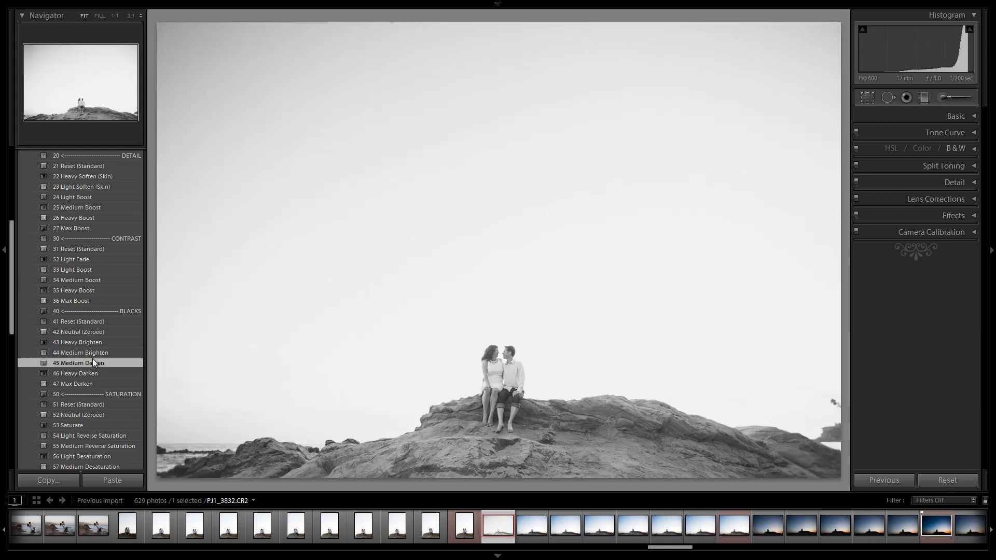
left_click(101, 291)
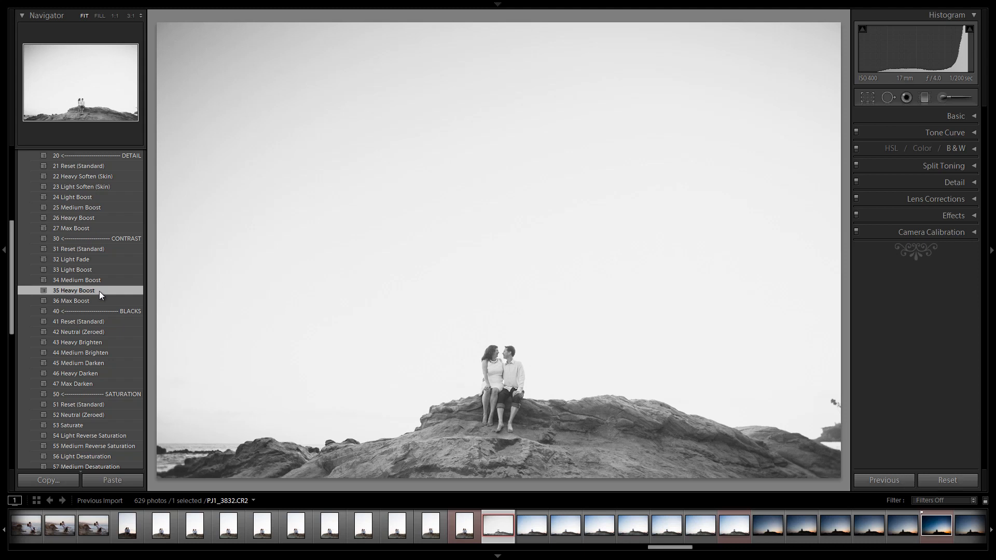
Collapse the 01 BASE ADJUSTMENTS preset folder
scroll(98, 291, "down", 5)
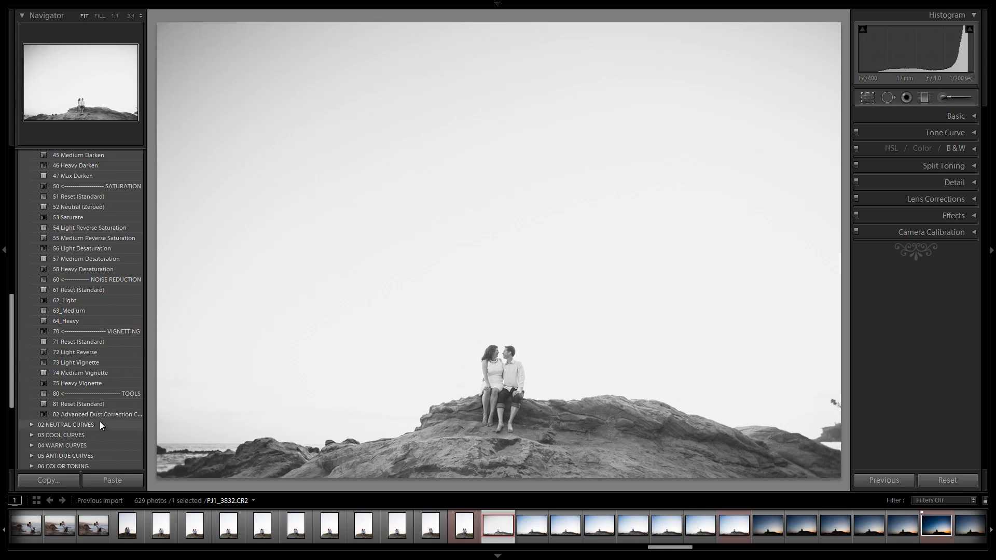
scroll(92, 410, "up", 10)
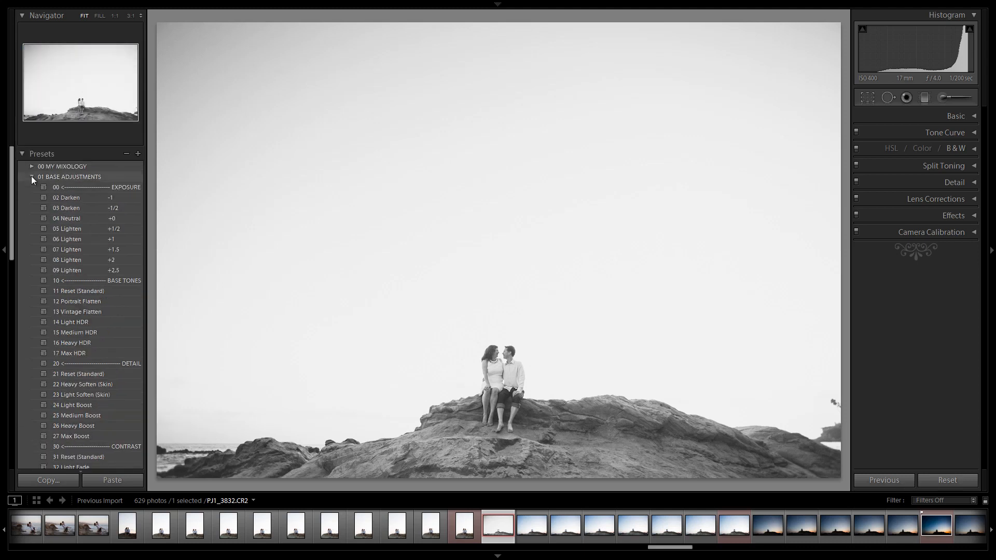
left_click(31, 177)
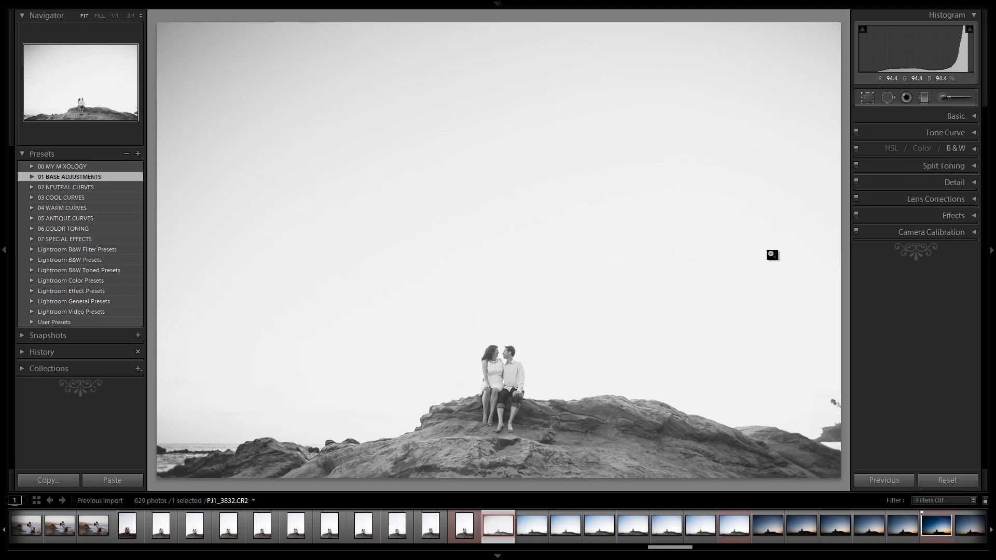
Reset the Contrast slider in the Basic panel and undo the reset
left_click(924, 97)
left_click(927, 98)
left_click(932, 119)
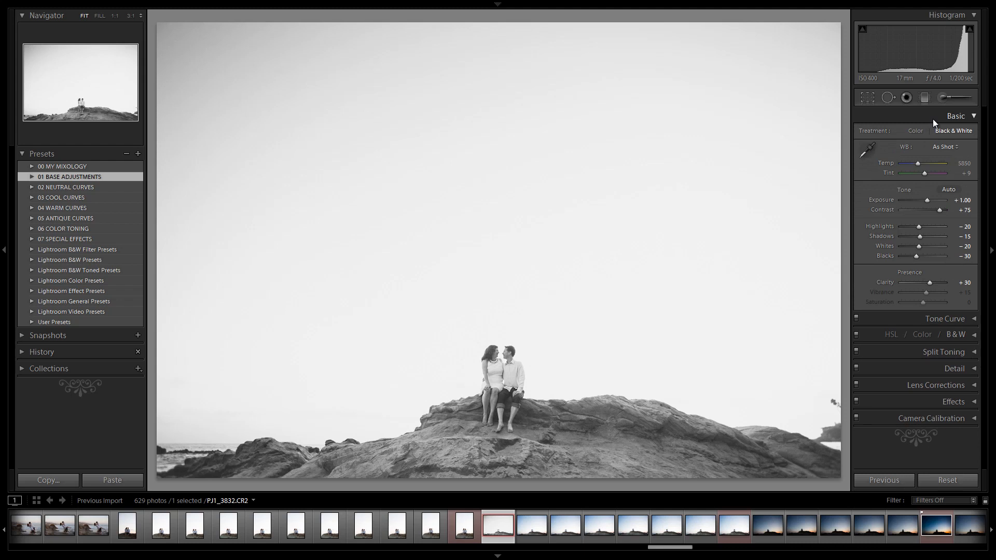
double_click(939, 211)
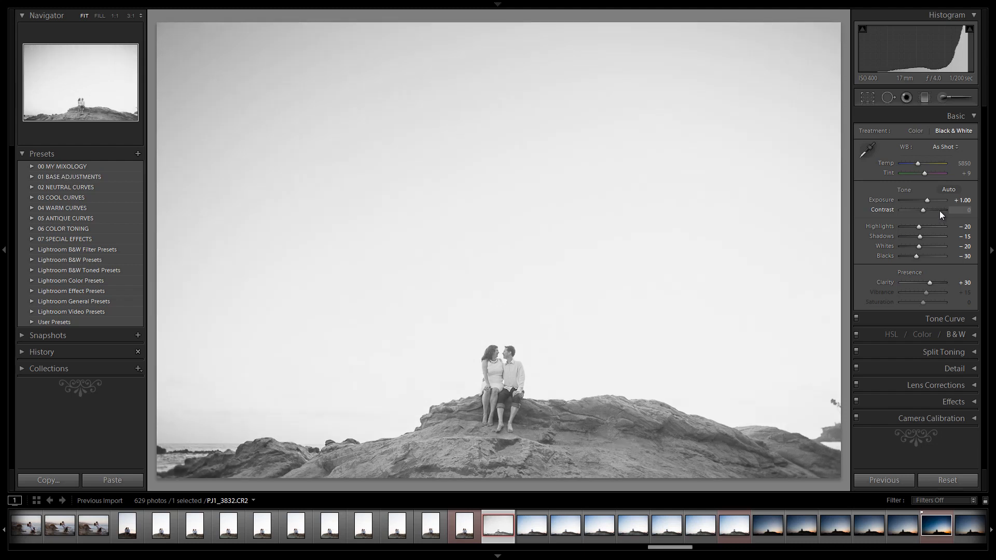
key("ctrl+z")
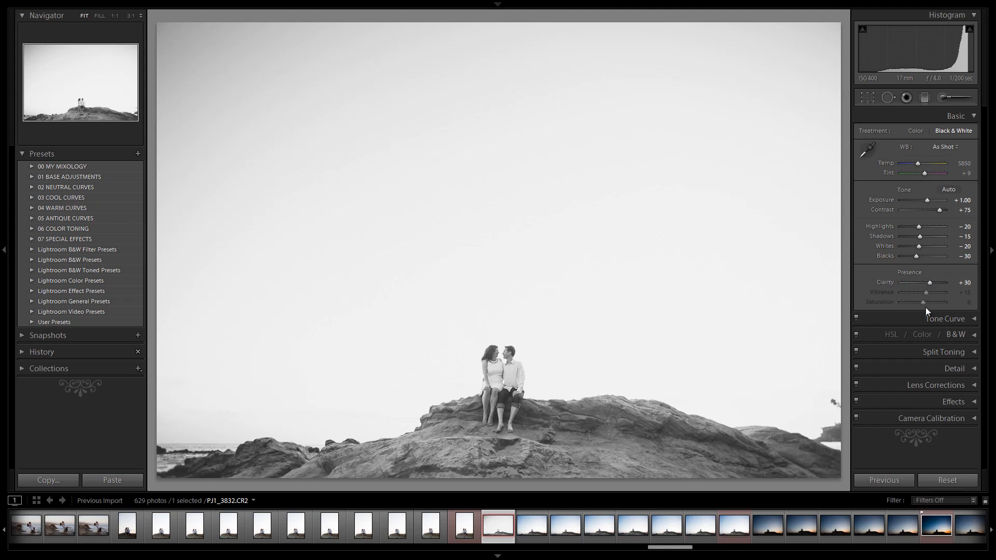
Review the Basic, Tone Curve, Detail and Lens Corrections settings produced by the stacked presets
left_click(957, 318)
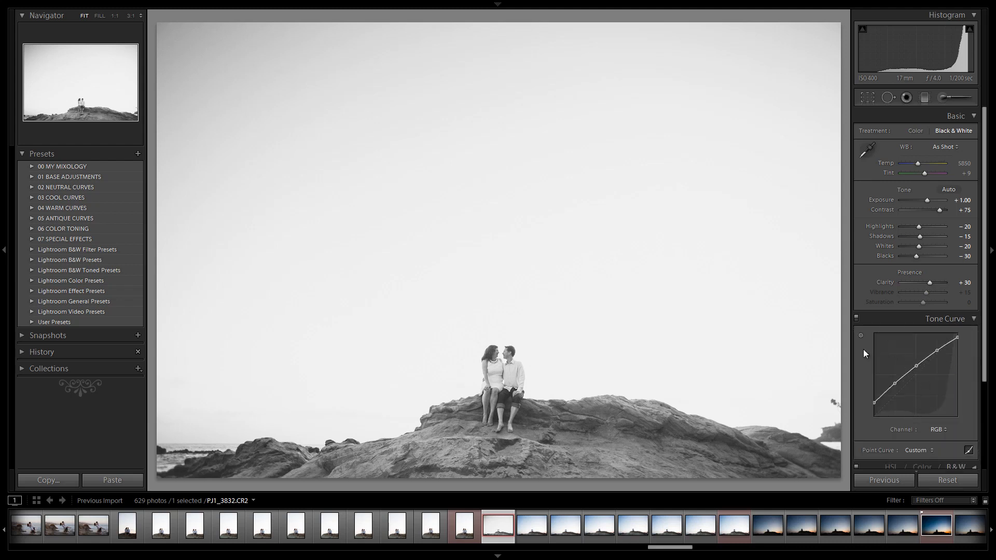
scroll(863, 349, "down", 2)
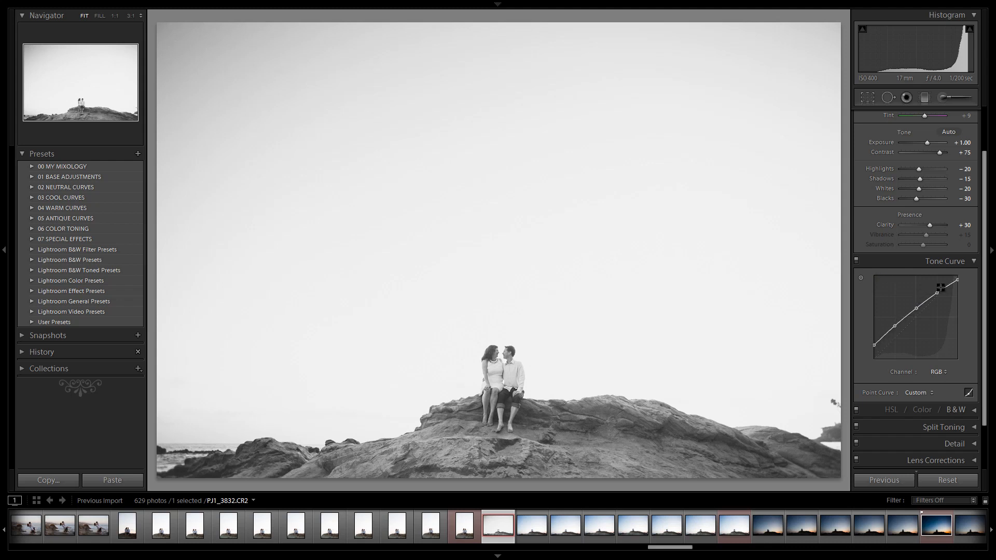
left_click(963, 259)
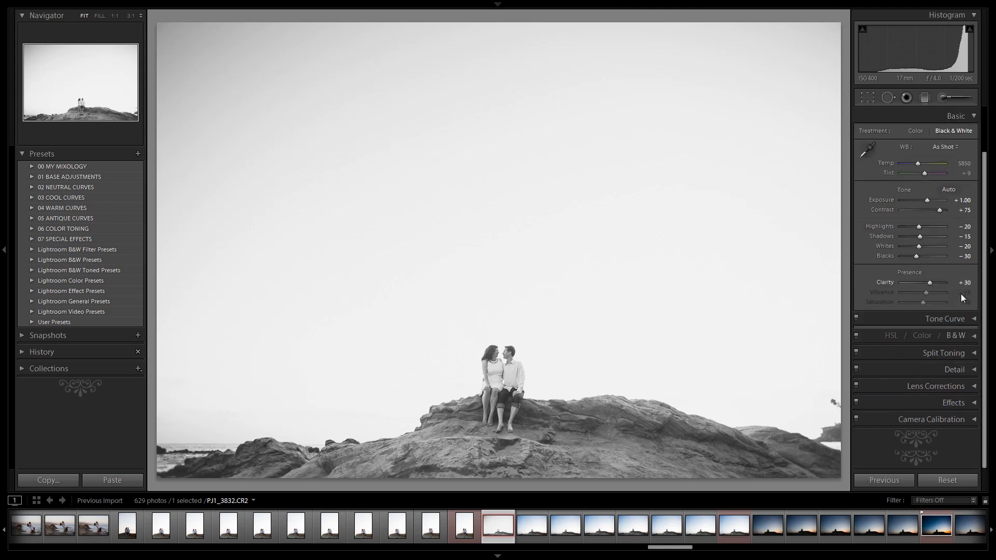
left_click(960, 368)
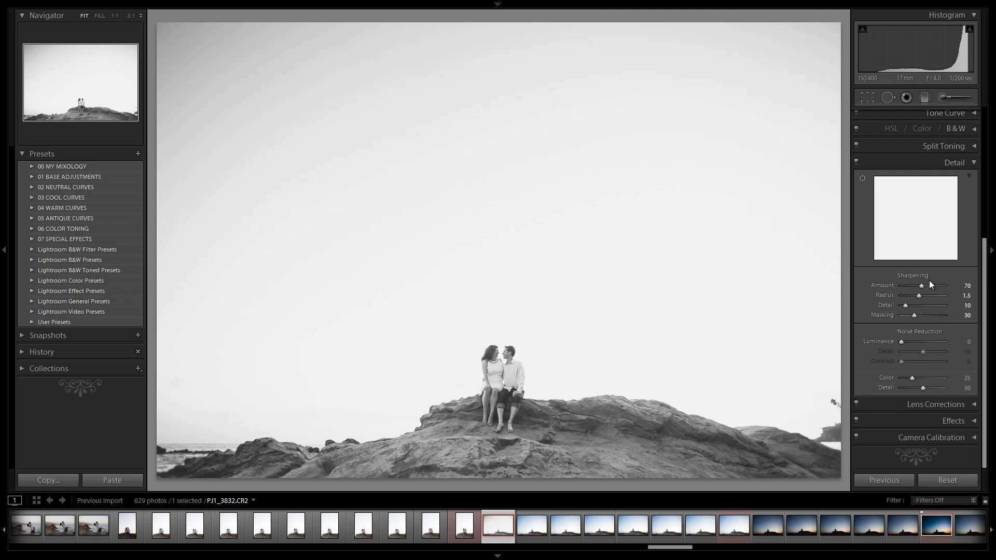
left_click(947, 403)
scroll(957, 397, "down", 4)
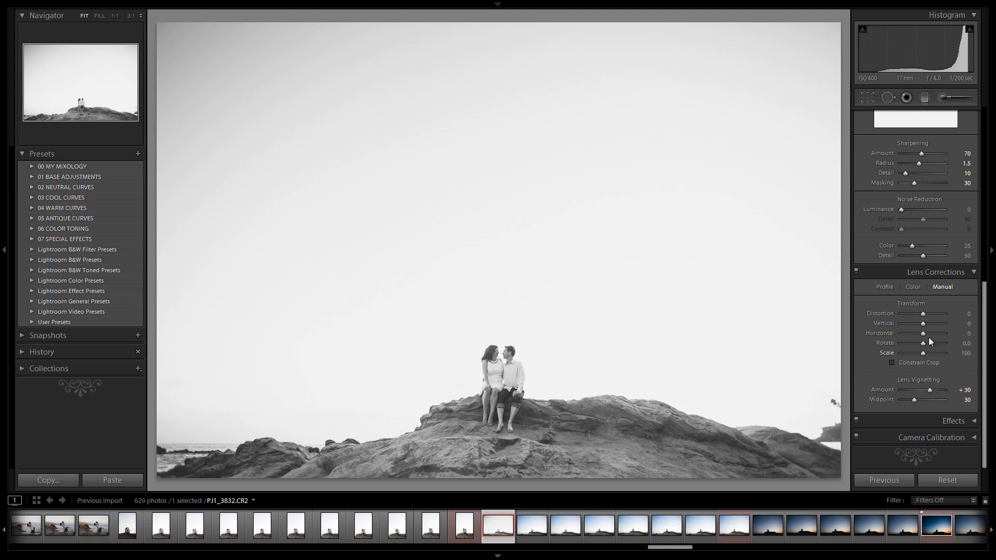
scroll(949, 275, "up", 5)
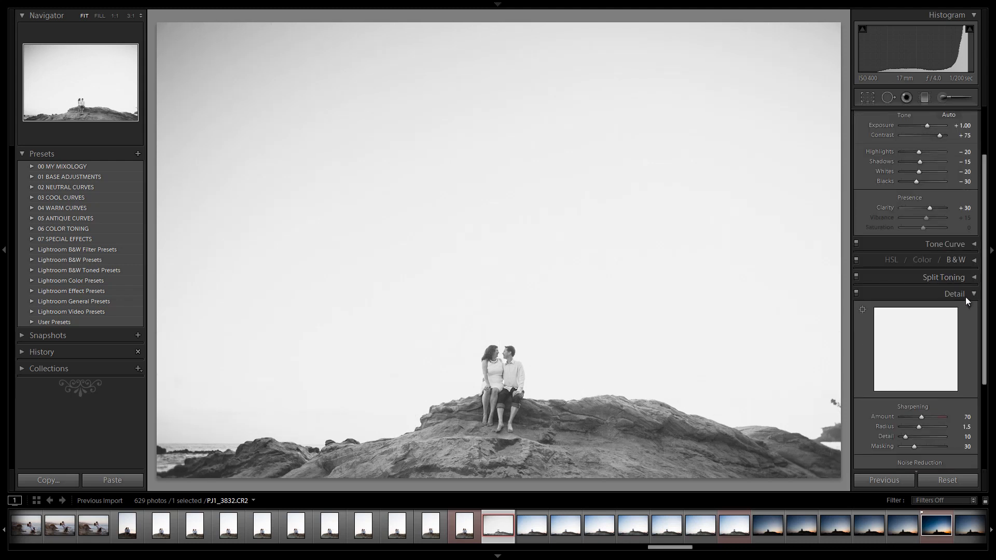
left_click(966, 294)
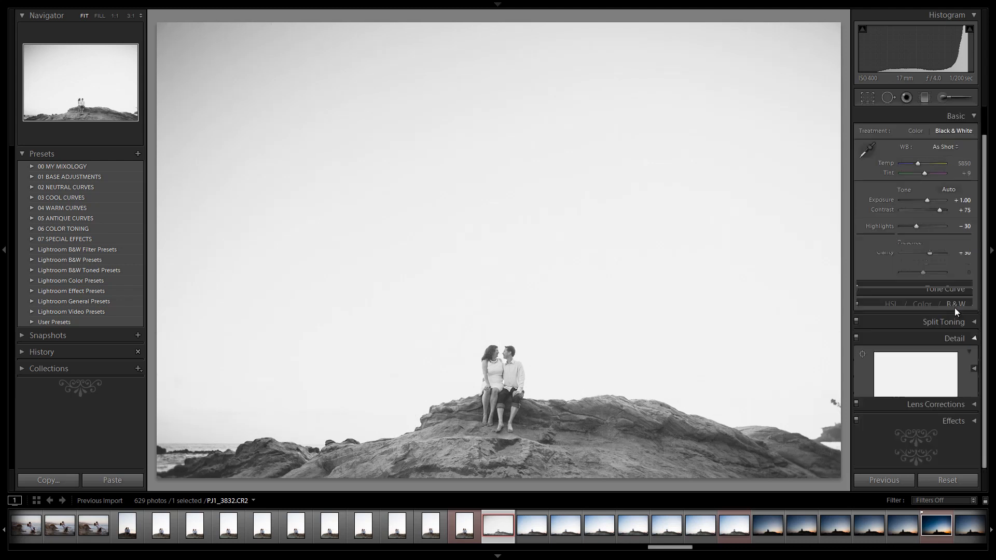
left_click(957, 115)
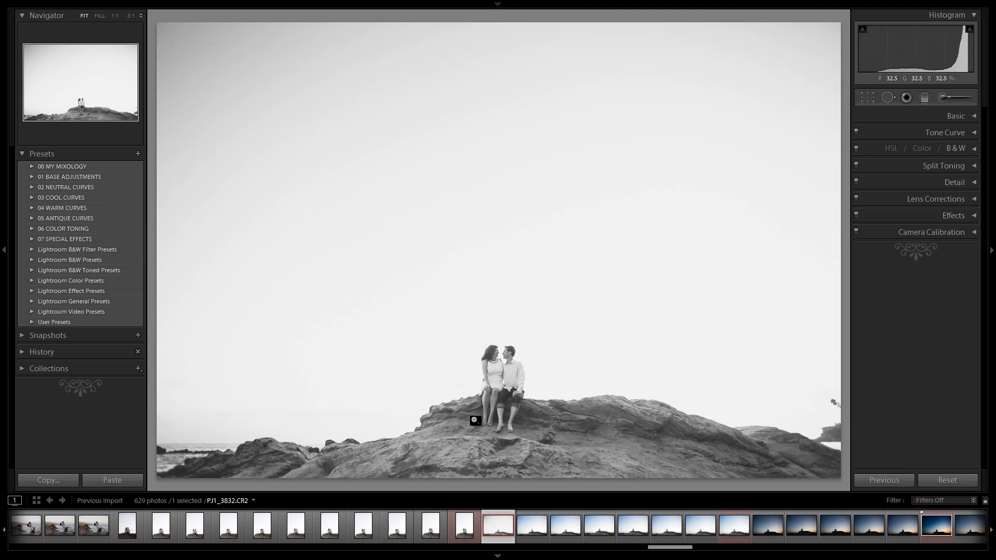
Add a vertical graduated filter with the 04 Dodge (Whiten) effect from the upper sky down to just above the couple
left_click(923, 97)
left_click(918, 131)
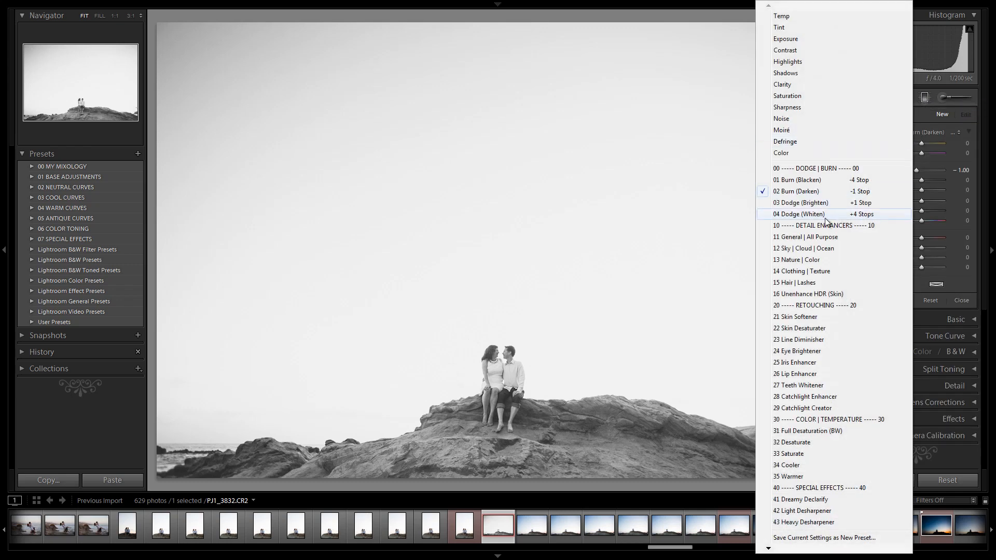
left_click(799, 214)
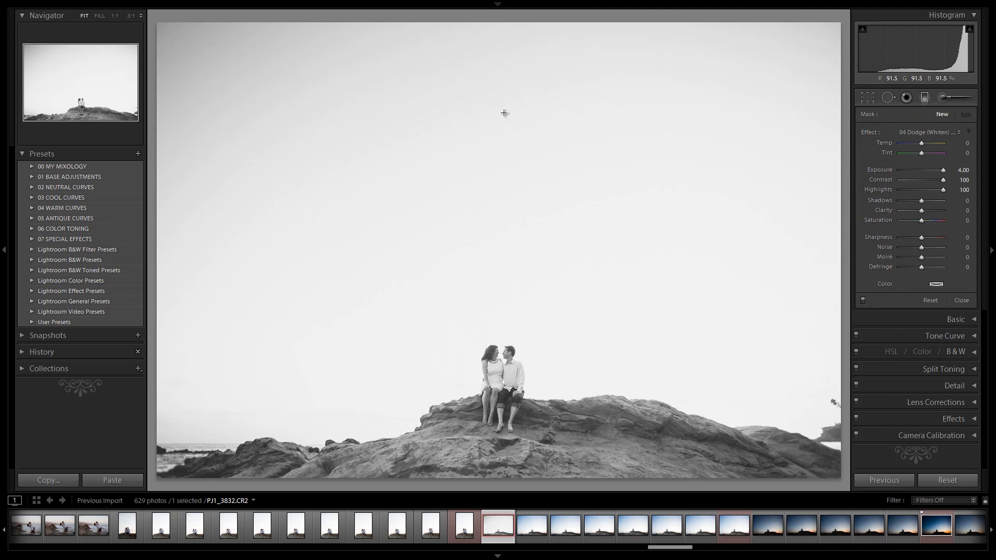
key("shift")
left_click_drag(499, 147, 504, 352)
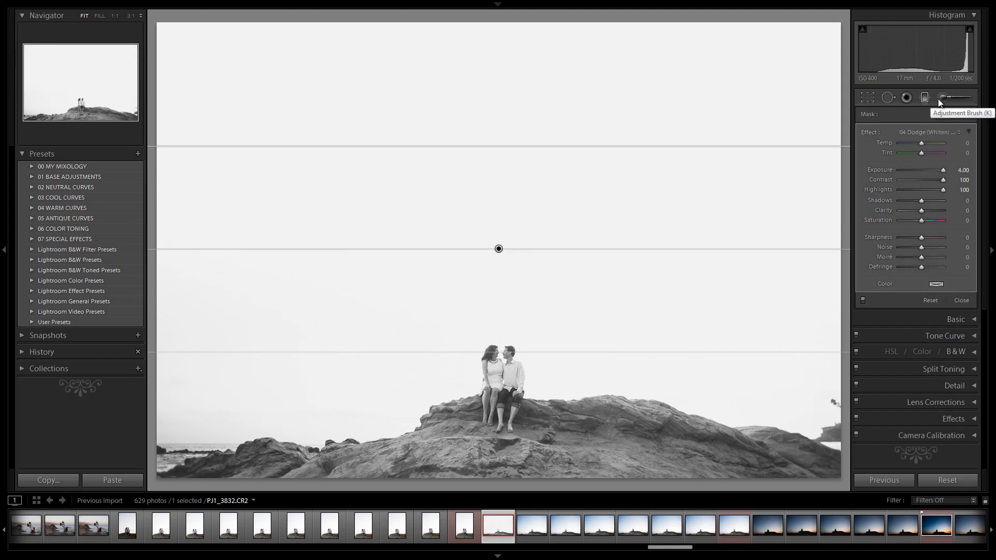
Switch to the Adjustment Brush with the dodge effect and paint a stroke along the horizon behind the couple at size about 6
left_click(942, 97)
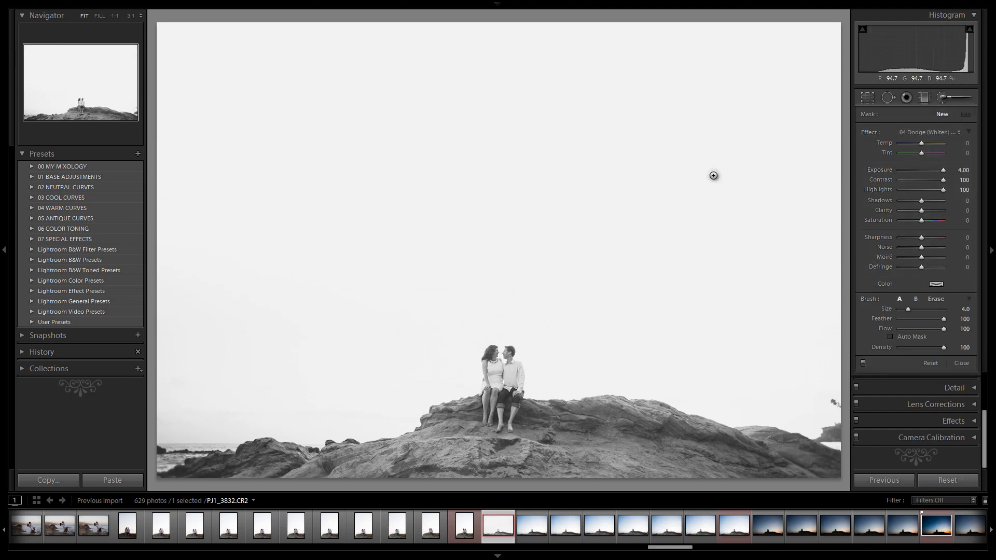
scroll(713, 182, "up", 4)
scroll(743, 200, "down", 3)
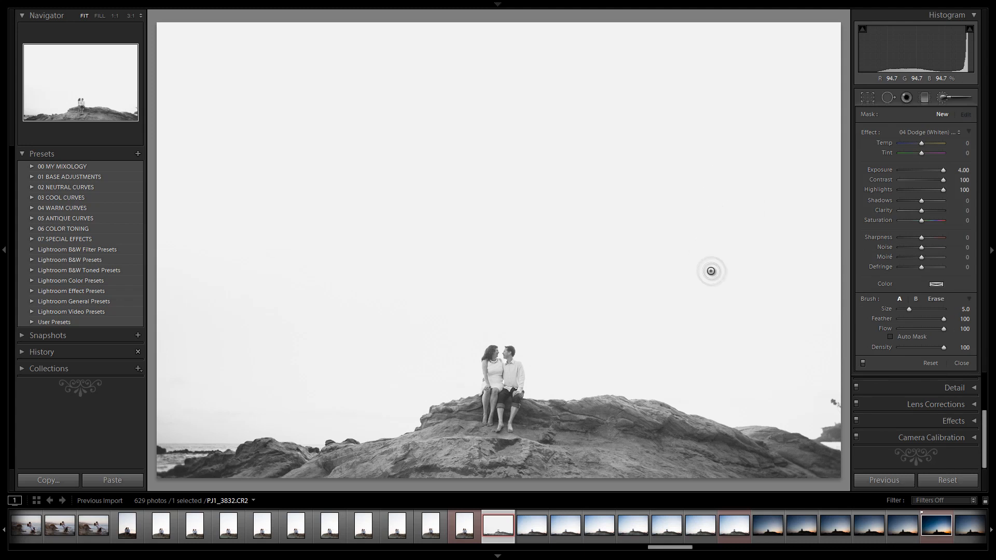
scroll(728, 297, "up", 3)
scroll(762, 316, "down", 2)
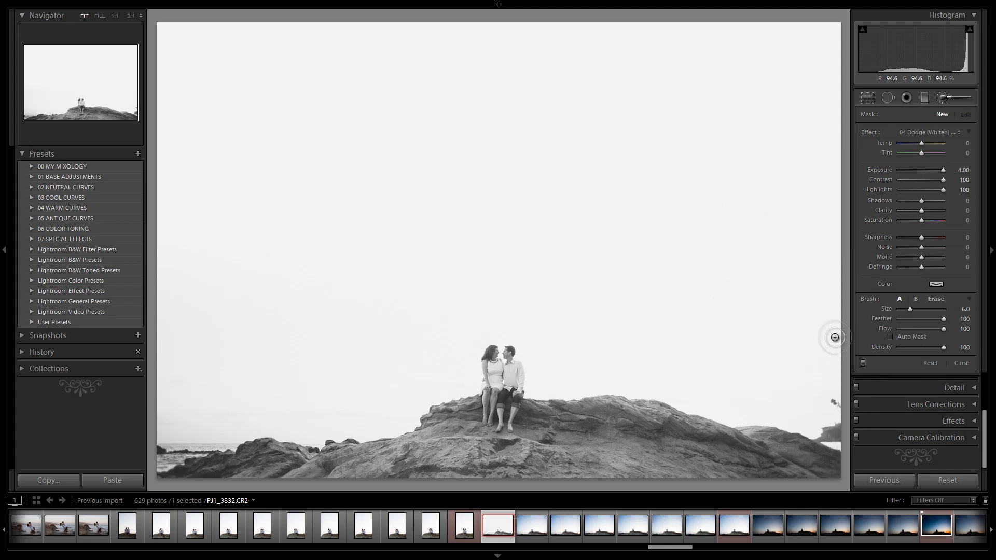
scroll(833, 378, "down", 2)
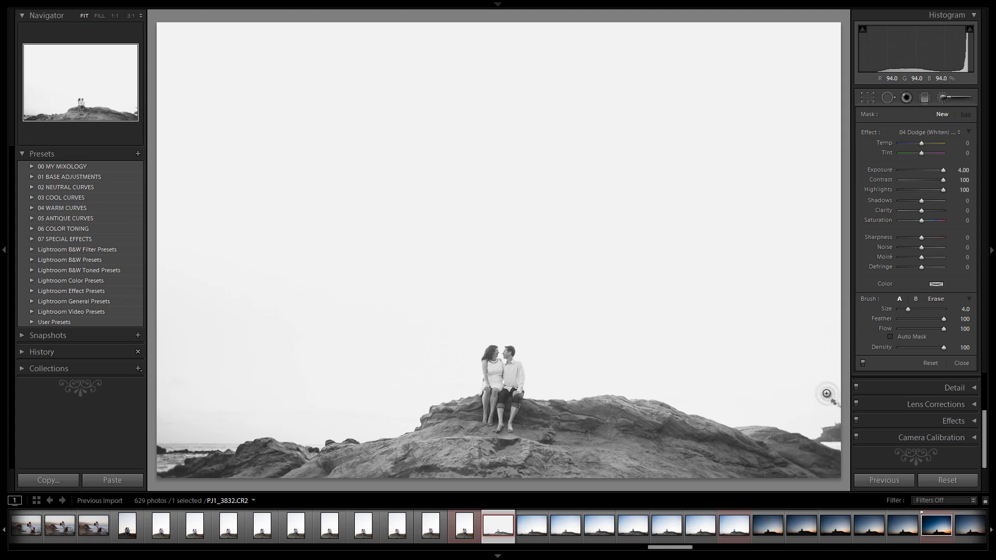
scroll(826, 395, "down", 1)
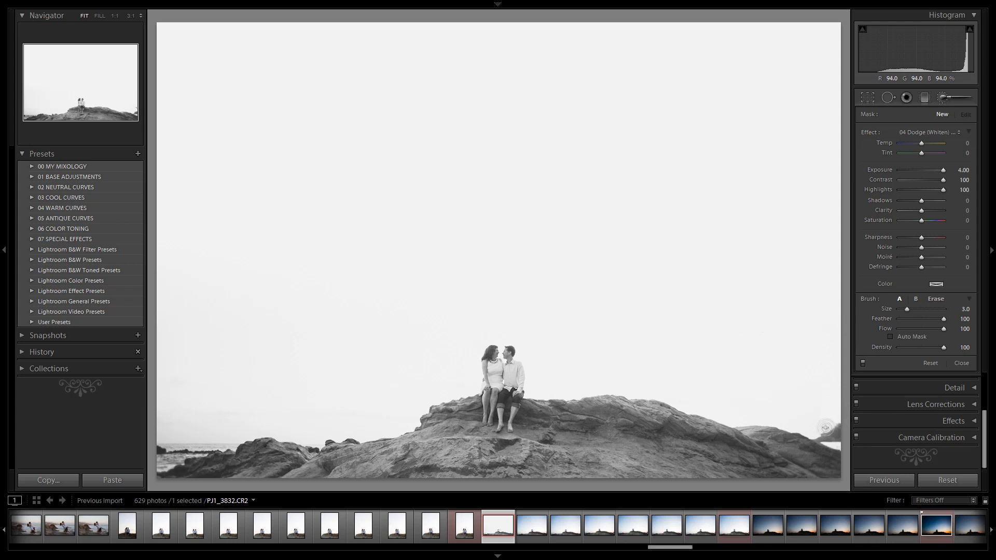
mouse_move(825, 428)
left_mouse_down()
mouse_move(839, 421)
mouse_move(823, 430)
mouse_move(834, 433)
mouse_move(816, 431)
mouse_move(839, 433)
mouse_move(815, 430)
mouse_move(836, 431)
left_mouse_up()
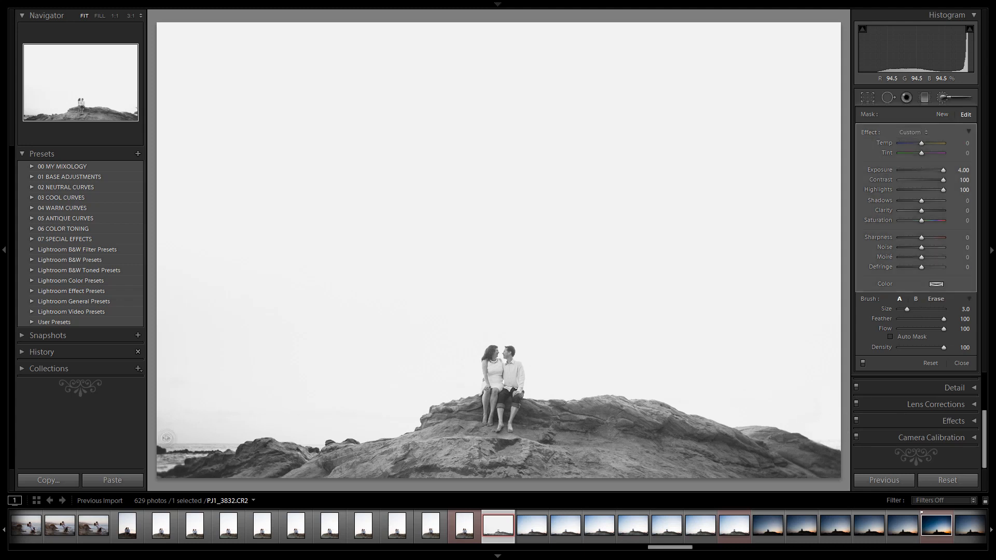
key("bracketright")
key("bracketright")
key("bracketright")
mouse_move(212, 405)
left_mouse_down()
mouse_move(165, 426)
mouse_move(237, 430)
mouse_move(149, 430)
mouse_move(255, 419)
mouse_move(313, 431)
mouse_move(330, 419)
mouse_move(399, 419)
mouse_move(428, 383)
mouse_move(455, 378)
mouse_move(450, 352)
mouse_move(466, 318)
mouse_move(510, 311)
mouse_move(540, 326)
mouse_move(555, 368)
mouse_move(799, 383)
left_mouse_up()
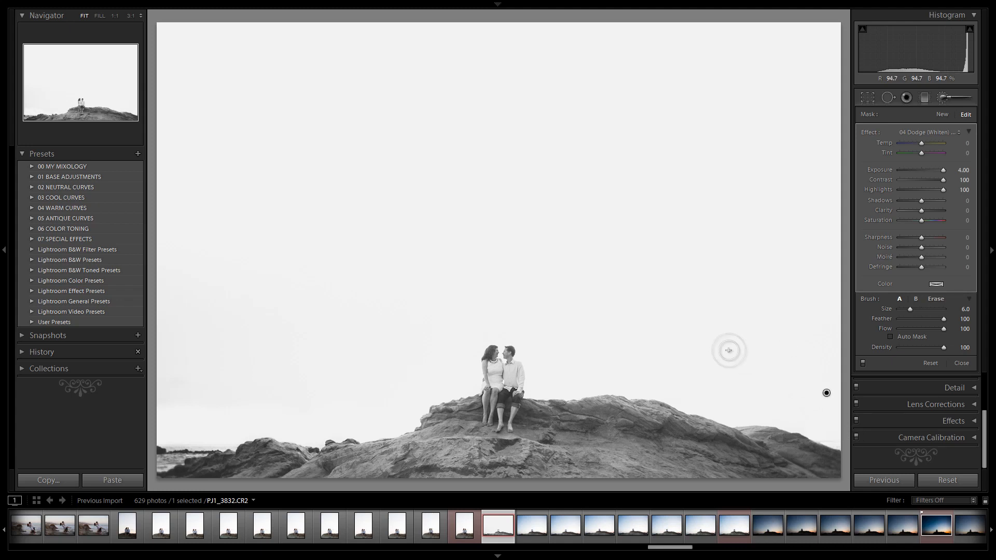
Show the mask overlay, enlarge the brush to about 31 and paint the dodge over the whole sky
key("o")
key("bracketright")
key("bracketright")
key("bracketright")
key("bracketright")
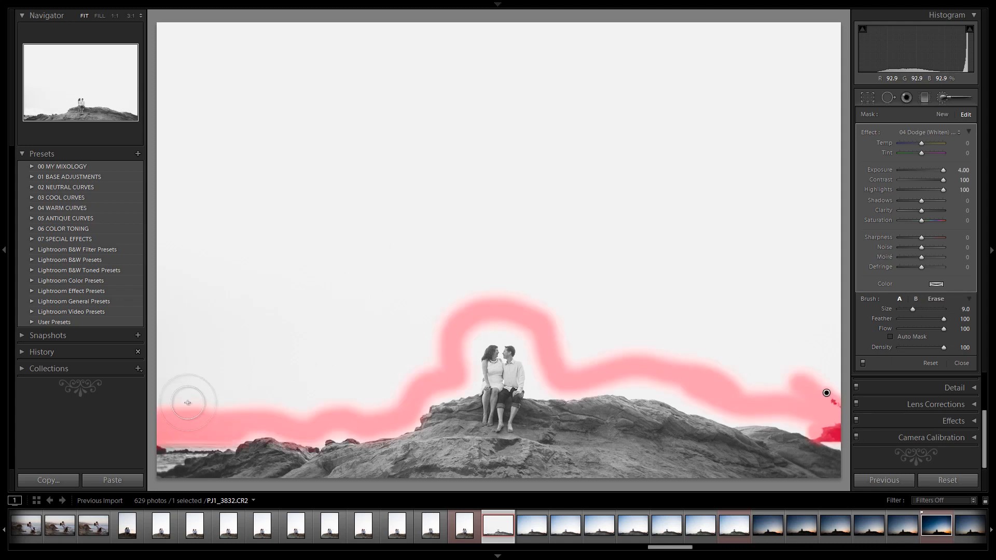
mouse_move(163, 391)
left_mouse_down()
mouse_move(317, 394)
mouse_move(294, 389)
mouse_move(300, 405)
mouse_move(180, 383)
mouse_move(291, 361)
mouse_move(139, 351)
mouse_move(209, 335)
mouse_move(242, 355)
mouse_move(134, 357)
mouse_move(141, 332)
mouse_move(123, 335)
mouse_move(239, 318)
mouse_move(219, 301)
mouse_move(245, 343)
mouse_move(277, 359)
mouse_move(286, 385)
mouse_move(320, 376)
mouse_move(316, 402)
mouse_move(385, 388)
mouse_move(373, 403)
mouse_move(332, 394)
mouse_move(295, 406)
mouse_move(429, 356)
mouse_move(396, 383)
mouse_move(433, 335)
mouse_move(341, 369)
mouse_move(346, 302)
mouse_move(363, 287)
mouse_move(378, 311)
mouse_move(422, 317)
mouse_move(415, 336)
mouse_move(425, 315)
mouse_move(376, 341)
mouse_move(496, 283)
mouse_move(544, 304)
mouse_move(480, 290)
mouse_move(457, 297)
mouse_move(529, 296)
mouse_move(555, 312)
mouse_move(567, 353)
mouse_move(616, 336)
mouse_move(571, 358)
mouse_move(725, 356)
mouse_move(681, 353)
mouse_move(752, 380)
mouse_move(843, 386)
mouse_move(835, 362)
mouse_move(713, 344)
mouse_move(790, 334)
mouse_move(755, 356)
mouse_move(596, 311)
mouse_move(791, 320)
mouse_move(596, 320)
mouse_move(618, 291)
mouse_move(156, 278)
mouse_move(685, 263)
mouse_move(685, 273)
mouse_move(406, 288)
left_mouse_up()
key("bracketleft")
key("bracketleft")
scroll(177, 215, "up", 10)
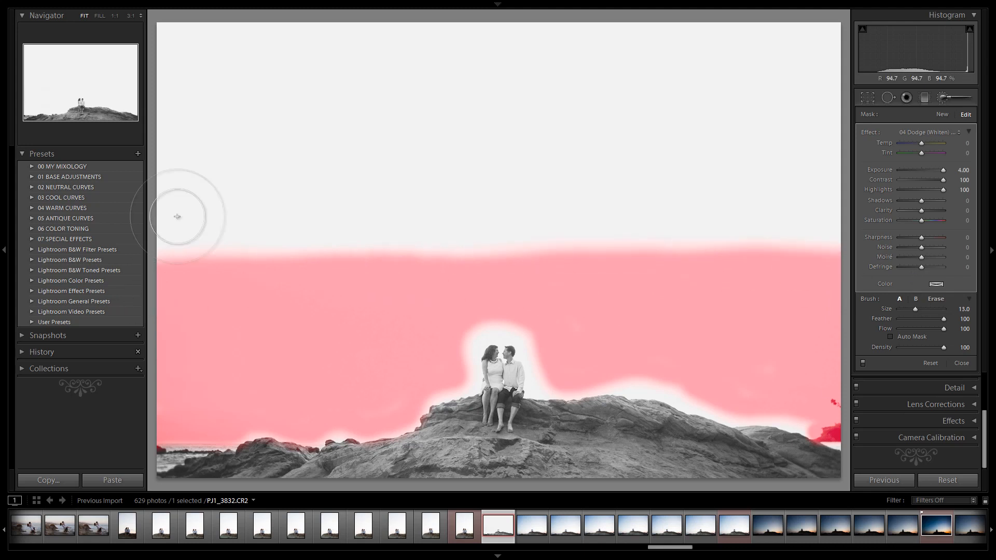
mouse_move(178, 215)
left_mouse_down()
mouse_move(540, 204)
mouse_move(830, 156)
mouse_move(178, 196)
mouse_move(311, 130)
mouse_move(866, 33)
mouse_move(38, 33)
left_mouse_up()
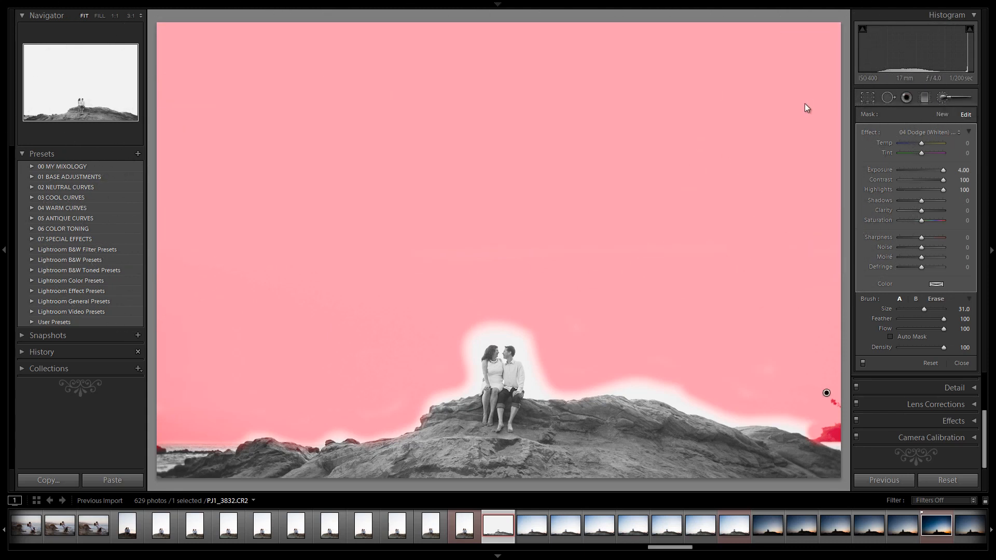
Hide the overlay and erase the dodge mask from the right-hand rock edges with a size 5 eraser
key("o")
key("z")
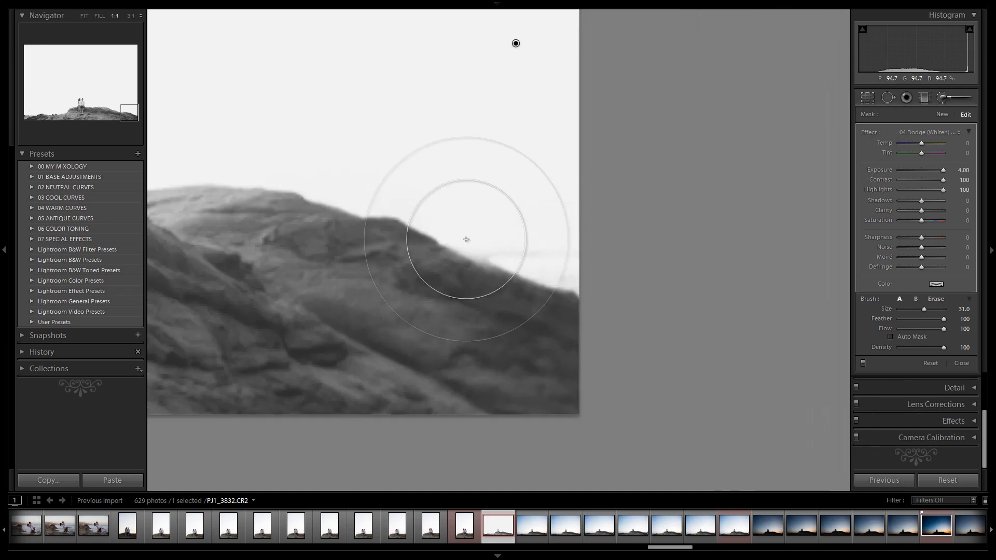
key("alt")
mouse_move(456, 264)
left_mouse_down()
mouse_move(594, 267)
mouse_move(491, 277)
mouse_move(541, 290)
left_mouse_up()
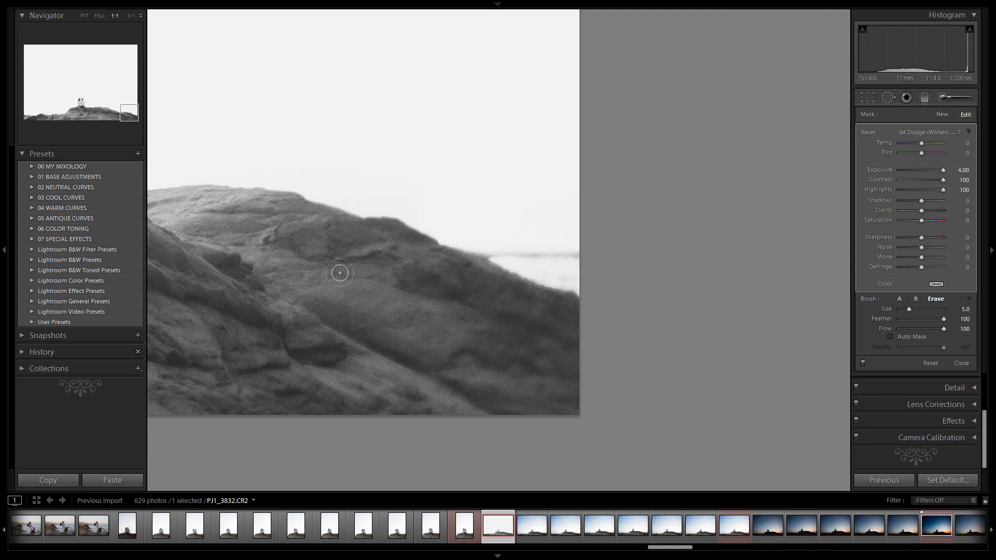
left_click_drag(286, 262, 459, 298)
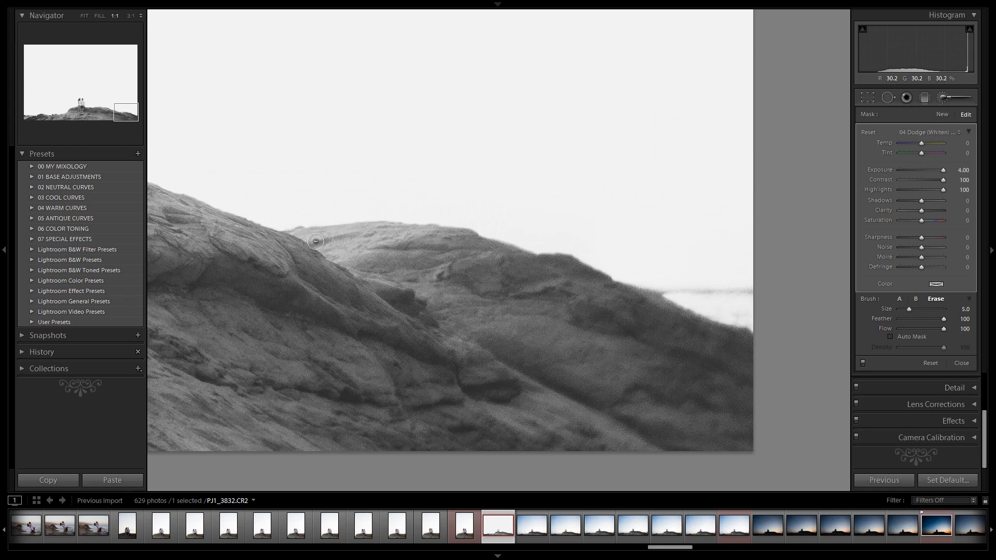
left_click_drag(267, 263, 472, 345)
key("alt")
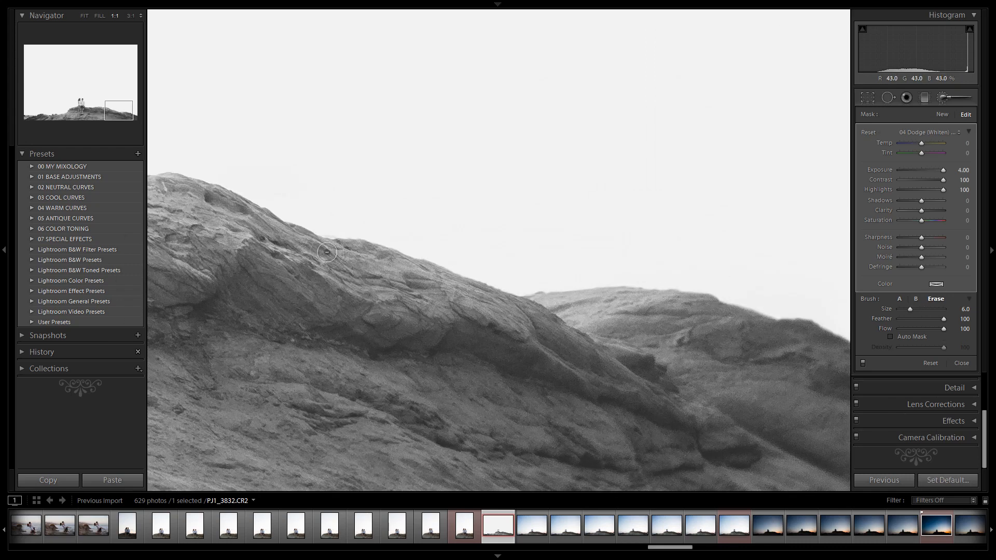
Erase the dodge mask along the rock ridge to the right of the couple with a size 6 eraser
left_click_drag(275, 280, 531, 356)
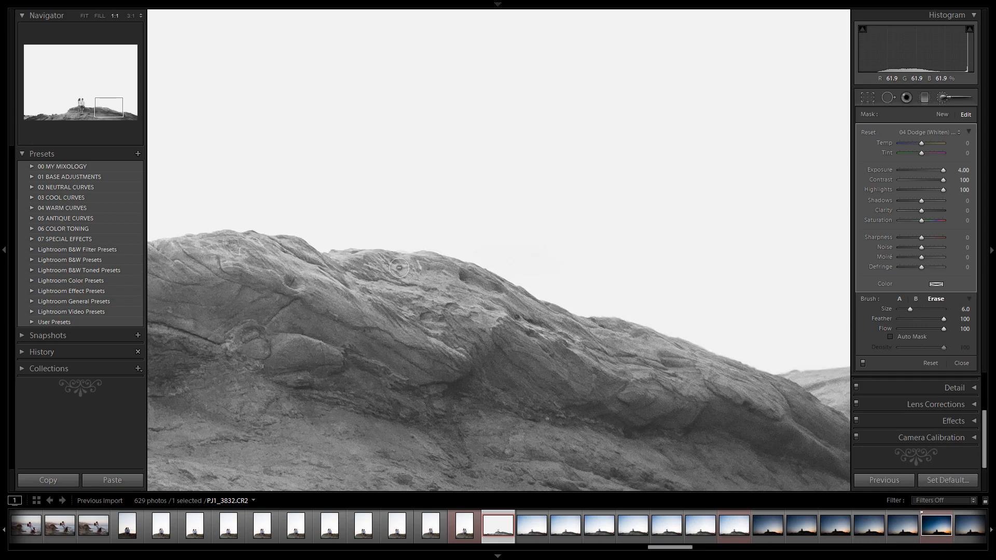
left_click_drag(282, 282, 594, 342)
key("alt")
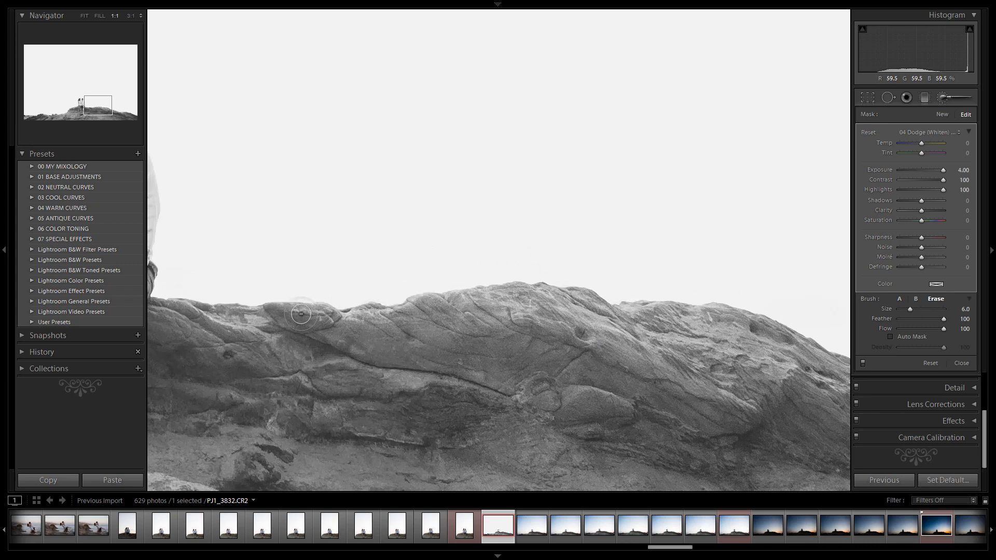
left_click_drag(320, 362, 672, 364)
key("alt")
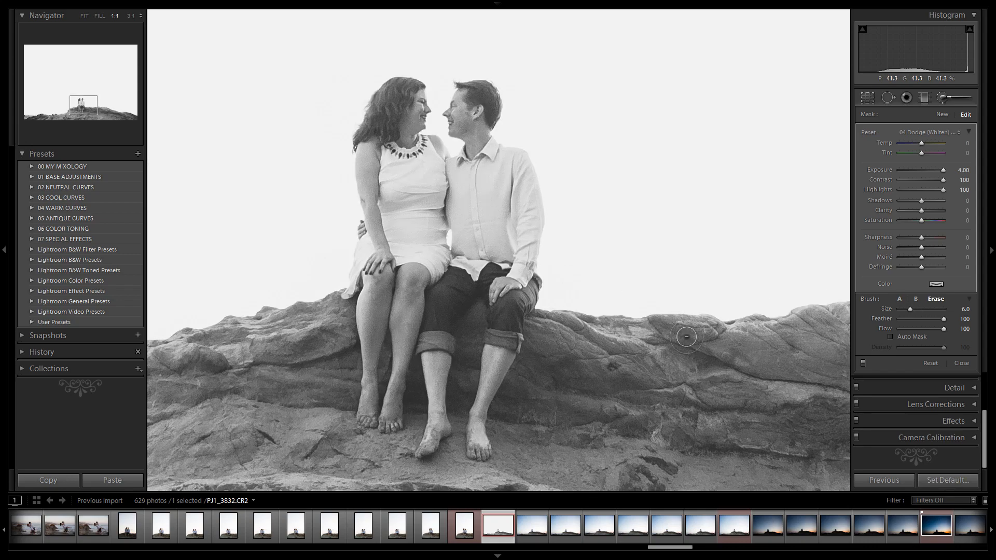
left_click_drag(356, 365, 648, 358)
key("alt")
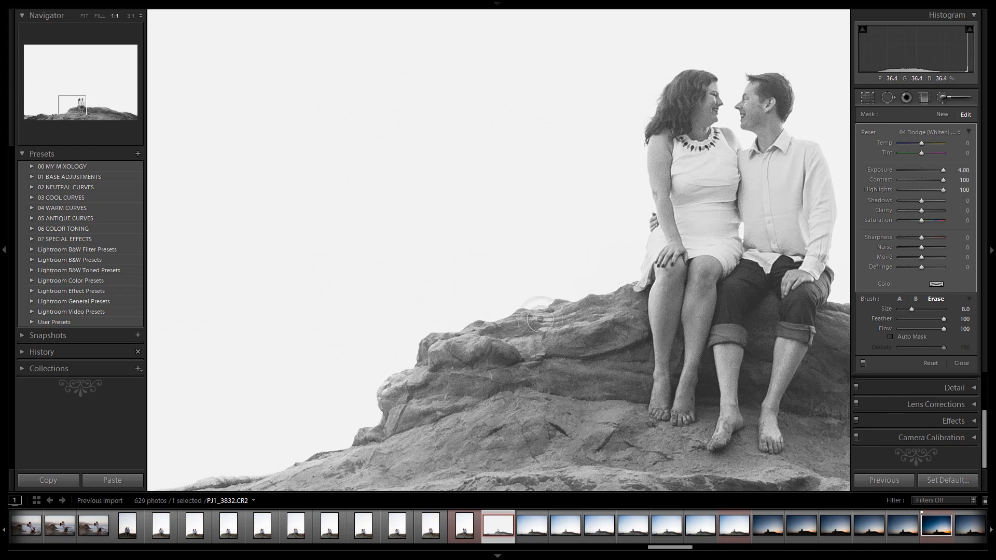
Continue erasing the dodge mask along the rock edges beside and left of the couple with a size 8 eraser
mouse_move(438, 370)
left_mouse_down()
mouse_move(387, 394)
mouse_move(403, 445)
left_mouse_up()
left_click_drag(478, 403, 746, 319)
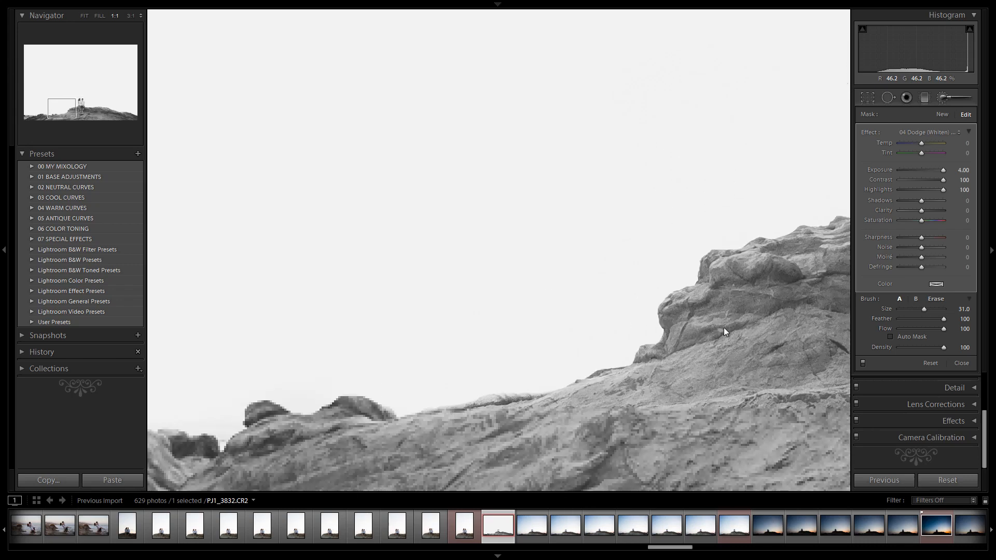
key("alt")
mouse_move(658, 357)
left_mouse_down()
mouse_move(555, 407)
mouse_move(501, 402)
mouse_move(430, 423)
mouse_move(809, 332)
left_mouse_up()
key("alt")
left_click_drag(753, 348, 657, 359)
key("alt")
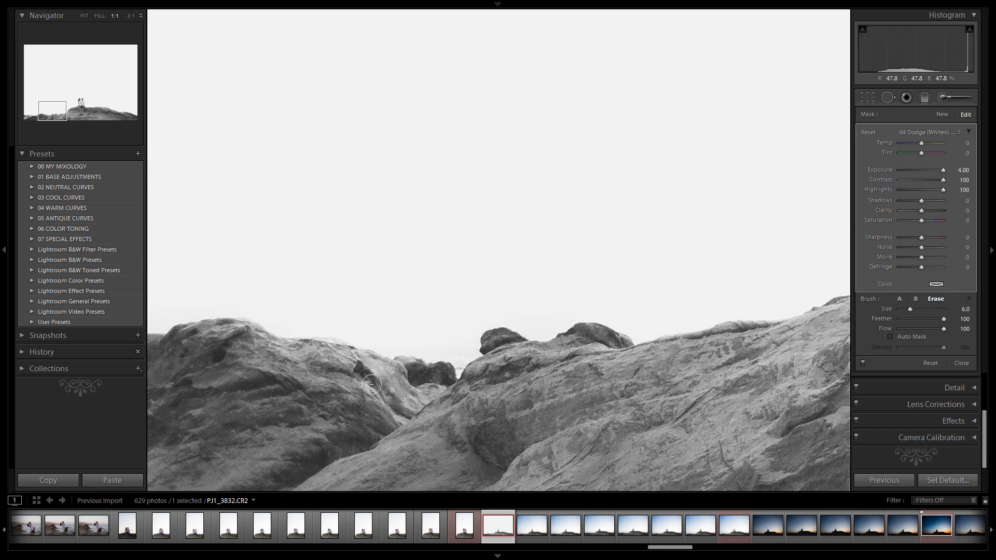
Erase the dodge mask along the distant rocks at the photo's left edge
left_click_drag(383, 381, 581, 387)
scroll(602, 382, "up", 2)
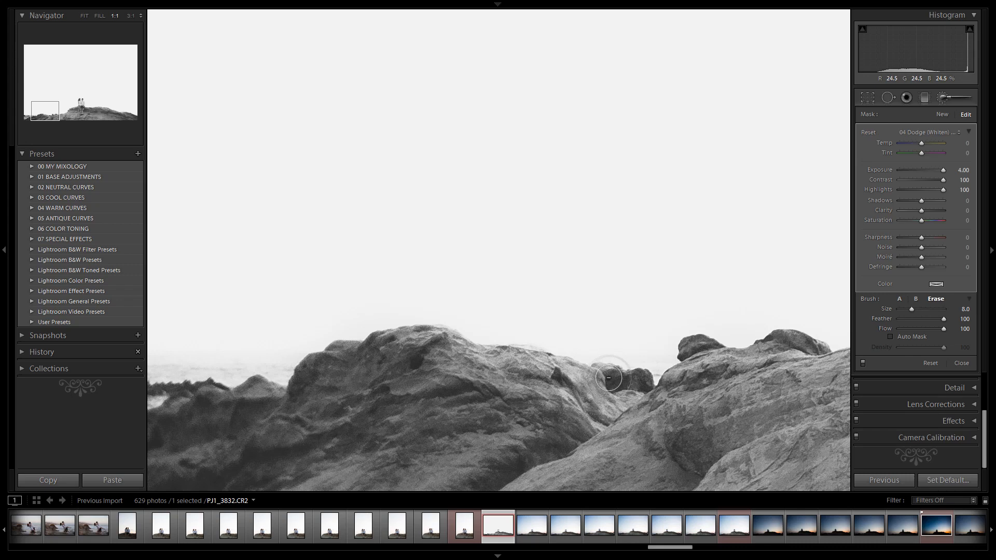
mouse_move(464, 359)
left_mouse_down()
mouse_move(442, 339)
mouse_move(341, 353)
mouse_move(310, 390)
mouse_move(695, 351)
mouse_move(340, 353)
left_mouse_up()
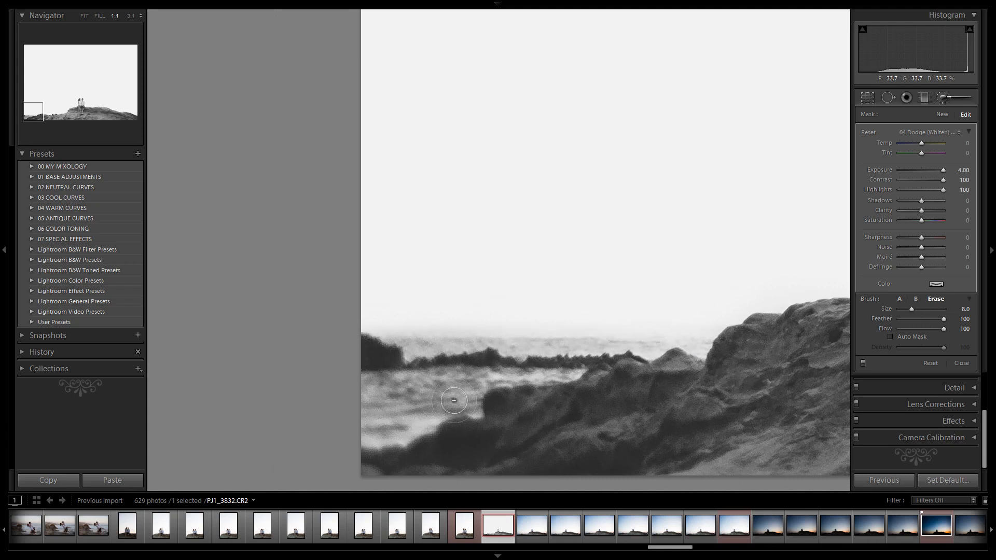
key("bracketleft")
mouse_move(360, 291)
left_mouse_down()
mouse_move(396, 311)
mouse_move(451, 318)
left_mouse_up()
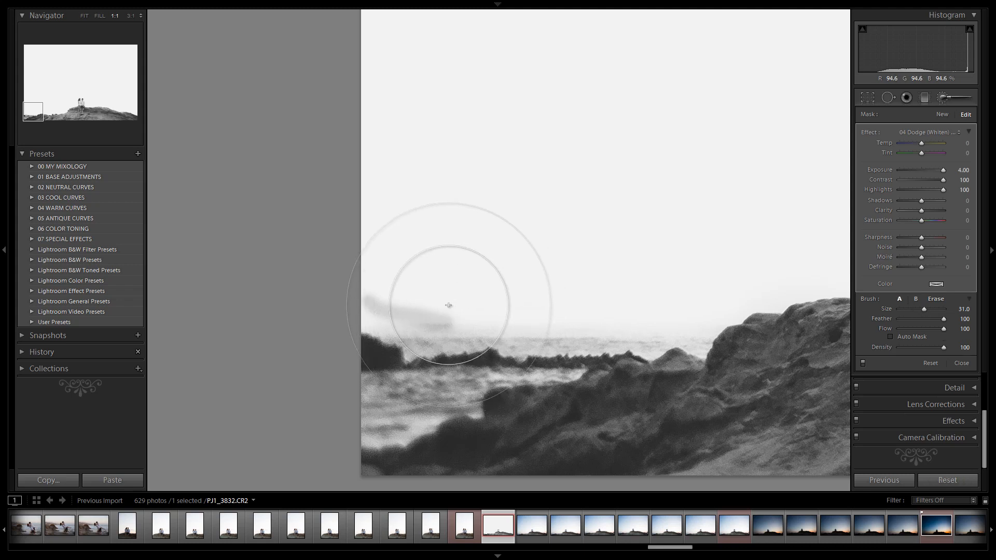
key("ctrl+z")
Reduce the brush to size 7, zoom out to the full photo and erase the dodge from the right-hand rocks
key("bracketleft")
key("bracketleft")
key("bracketleft")
key("bracketleft")
key("bracketleft")
key("bracketleft")
key("bracketleft")
key("bracketleft")
key("bracketleft")
key("bracketleft")
key("bracketleft")
key("bracketleft")
key("bracketleft")
key("bracketleft")
key("bracketleft")
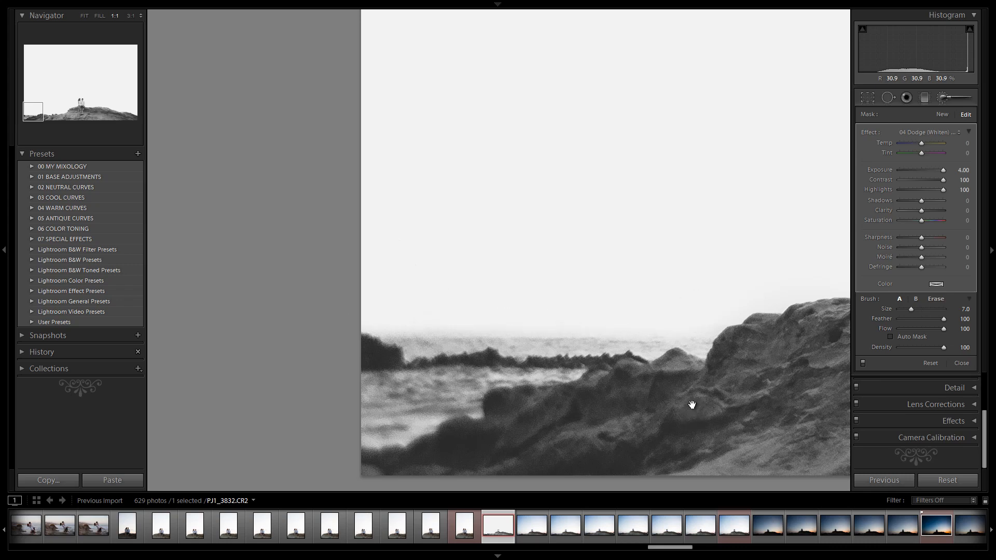
key("ctrl+minus")
key("ctrl+minus")
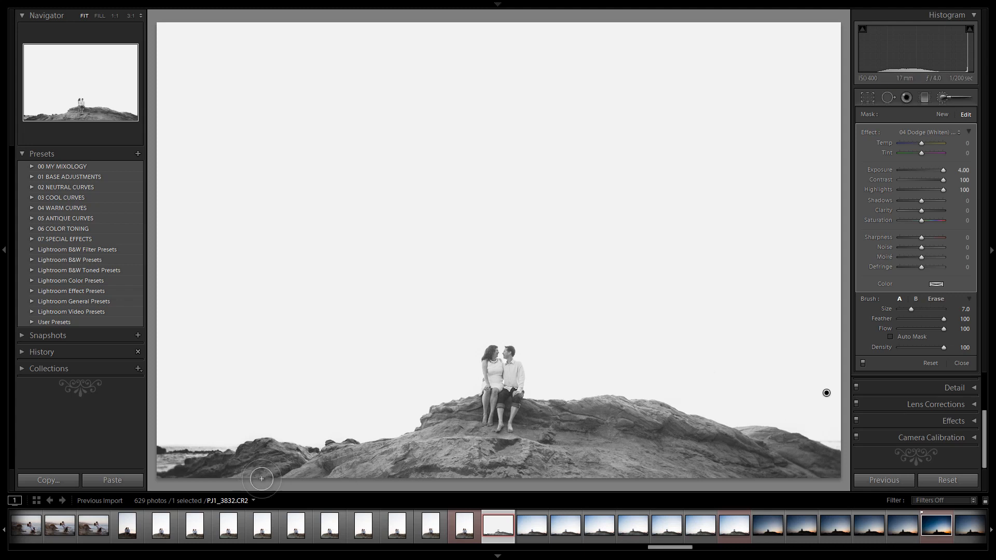
key("alt")
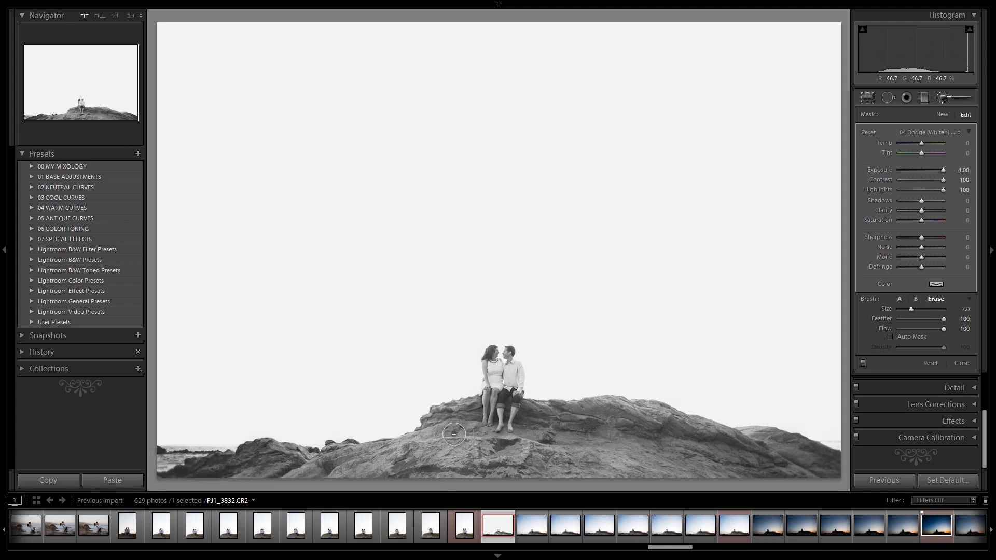
mouse_move(666, 431)
left_mouse_down()
mouse_move(854, 478)
mouse_move(768, 449)
left_mouse_up()
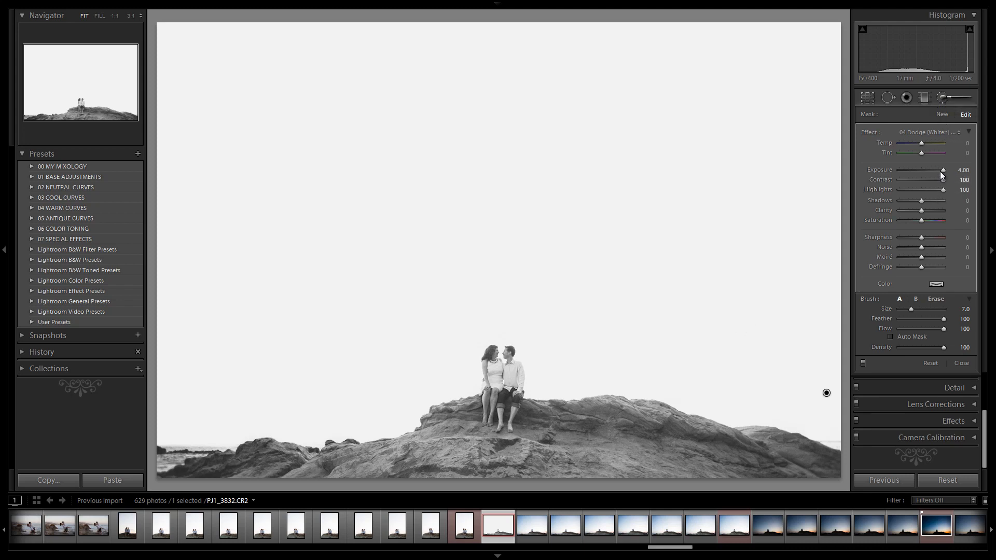
Close the Adjustment Brush and crop the photo to a 1 x 1 square aspect ratio
left_click(940, 97)
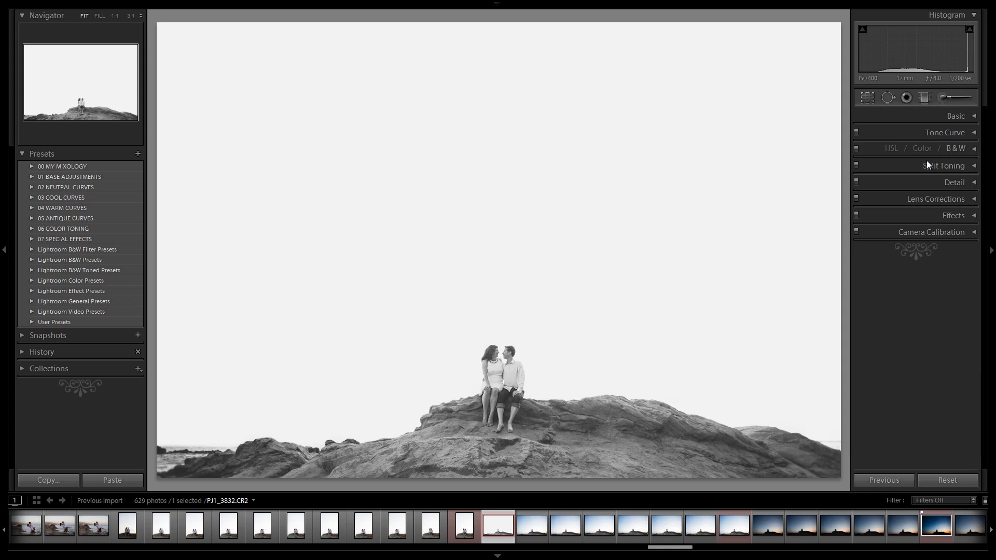
key("r")
left_click(941, 132)
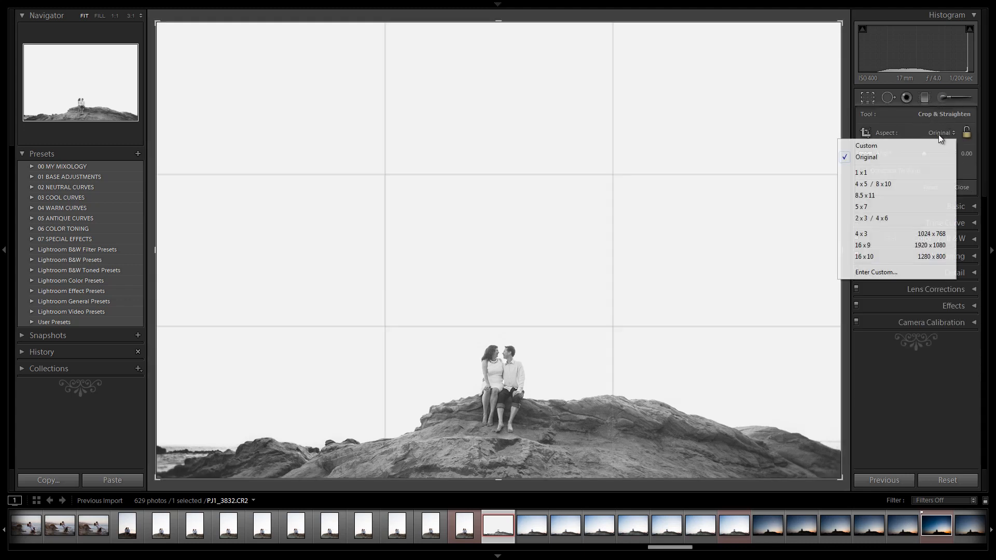
left_click(928, 172)
key("r")
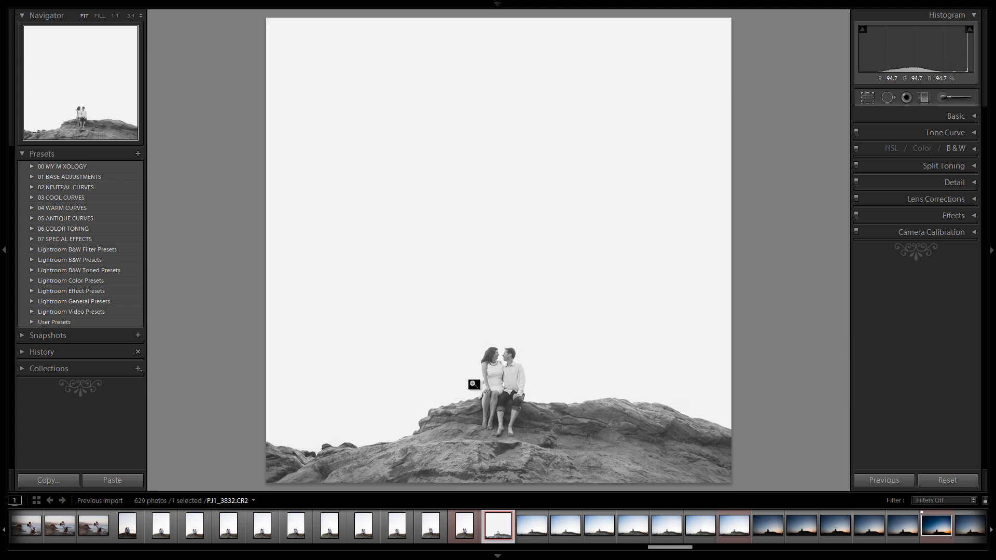
Toggle between the before and after views to compare the edited photo with the original
key("backslash")
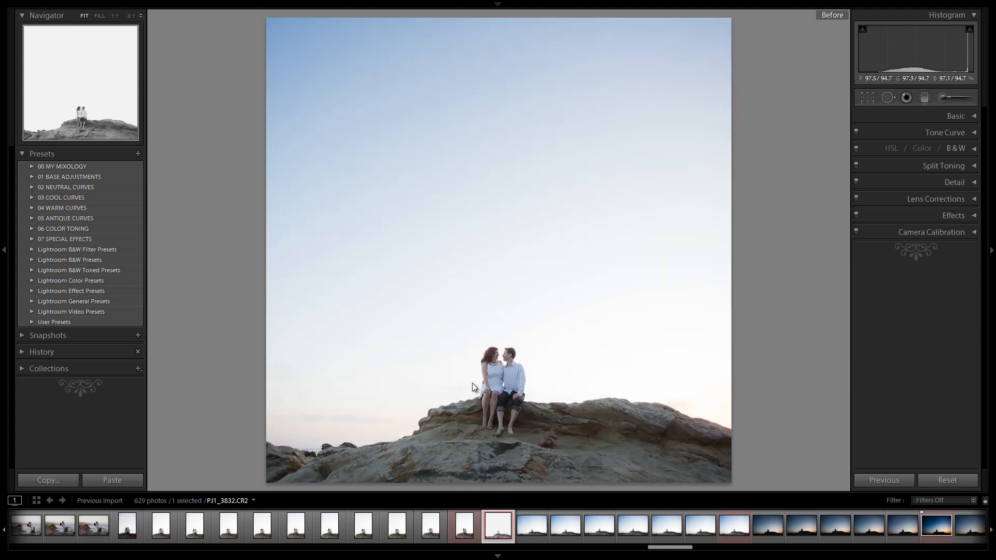
key("backslash")
key("backslash")
key("backslash")
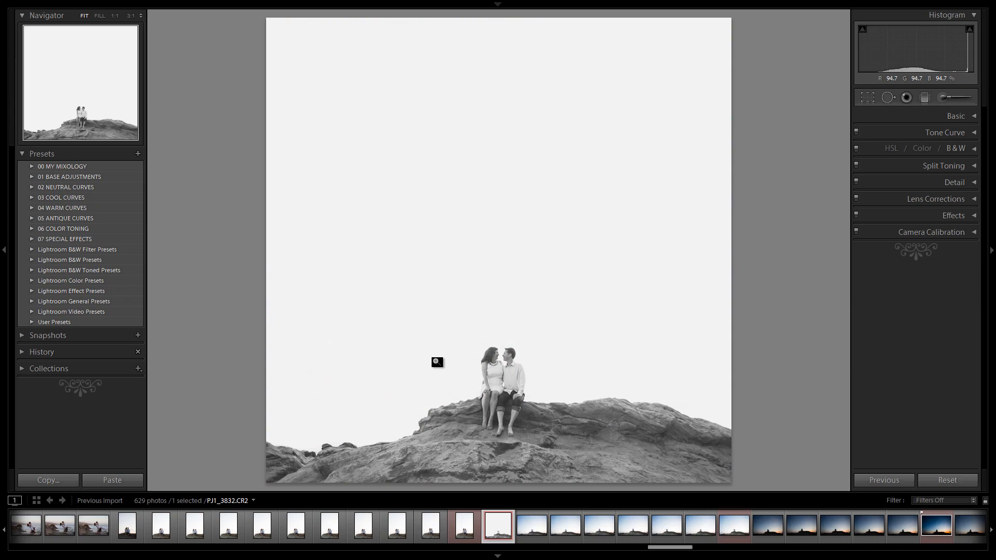
Switch to Camtasia Recorder and stop the screen recording
key("alt+Tab")
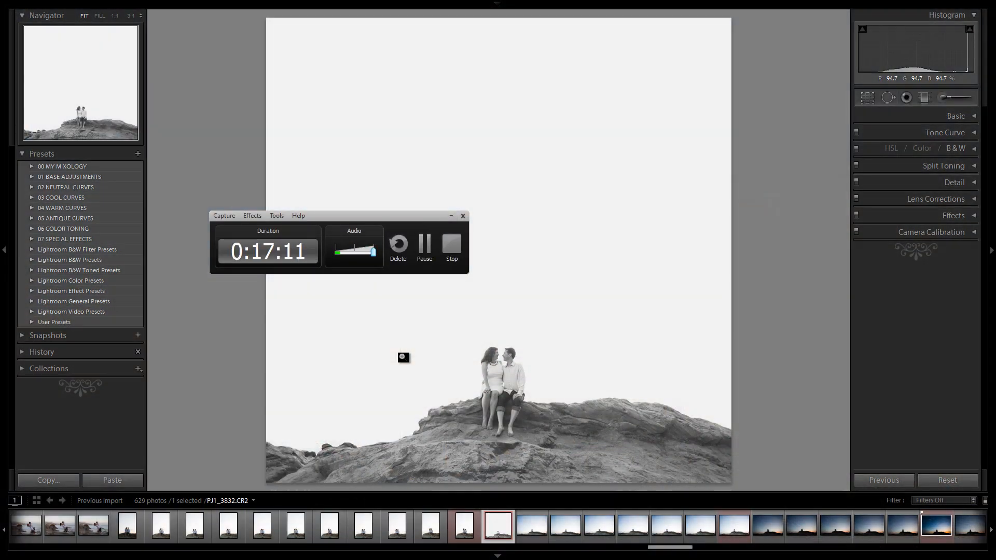
left_click_drag(398, 215, 313, 249)
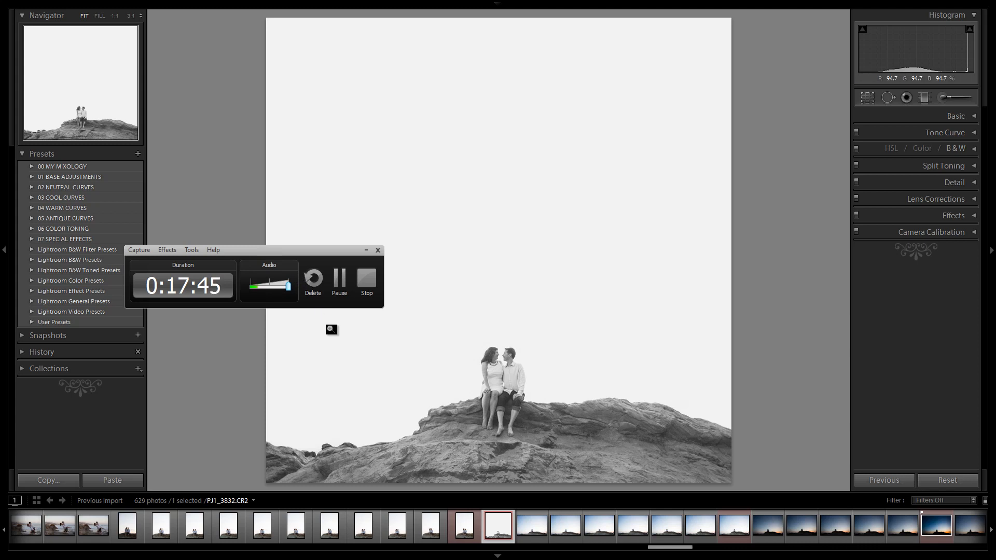
left_click(368, 283)
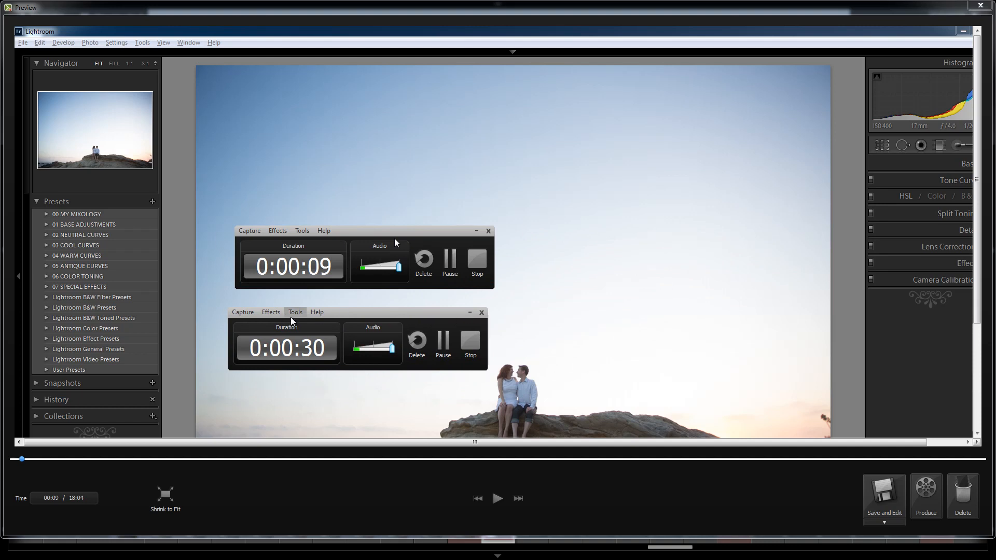
Scrub and play through the recording in the preview window
left_click(469, 312)
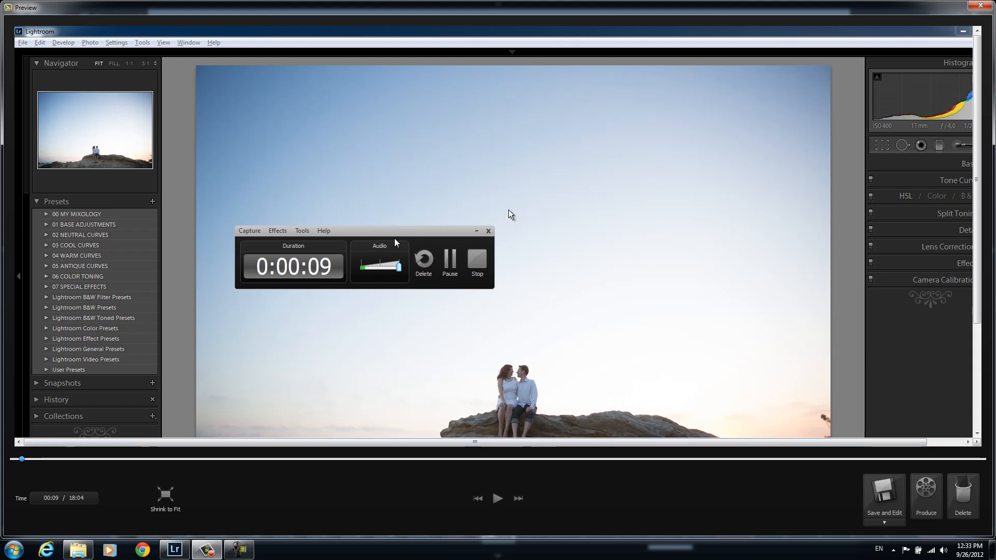
left_click(29, 459)
mouse_move(30, 461)
left_mouse_down()
mouse_move(798, 464)
mouse_move(12, 459)
left_mouse_up()
left_click(497, 499)
left_click(498, 499)
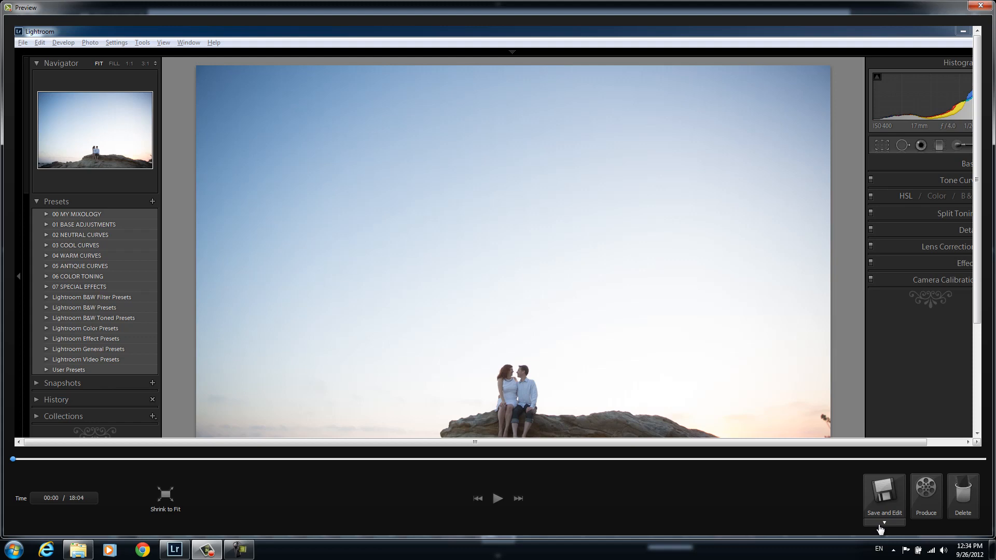
Open Save As for the recording and browse to WIP (D:) > 04_PROJECT WIP > AUTHOR TRAINING
left_click(882, 525)
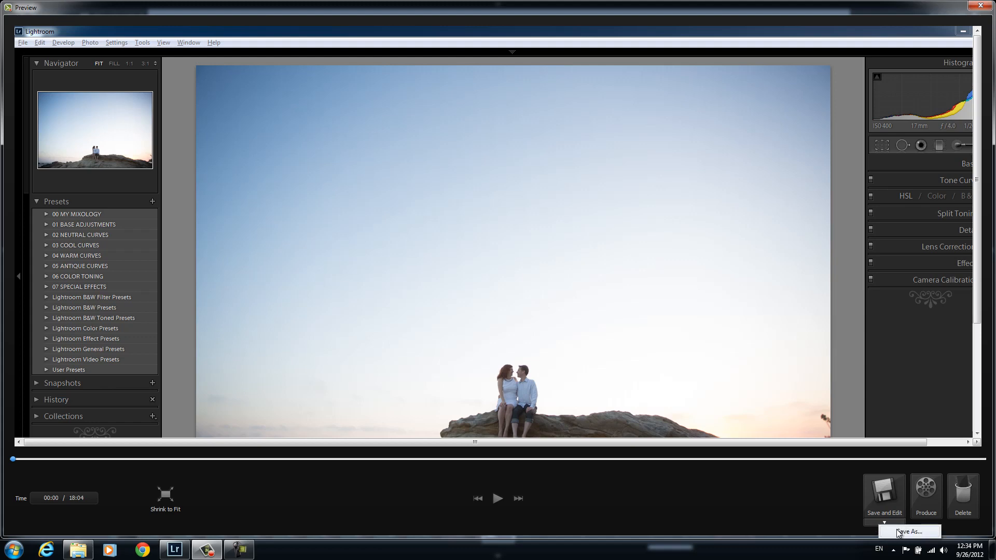
left_click(902, 531)
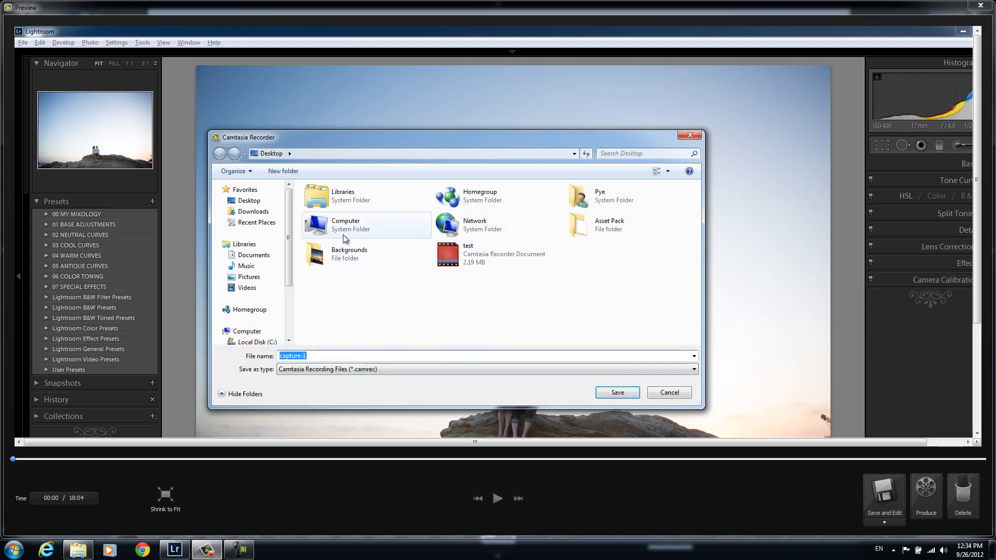
double_click(344, 235)
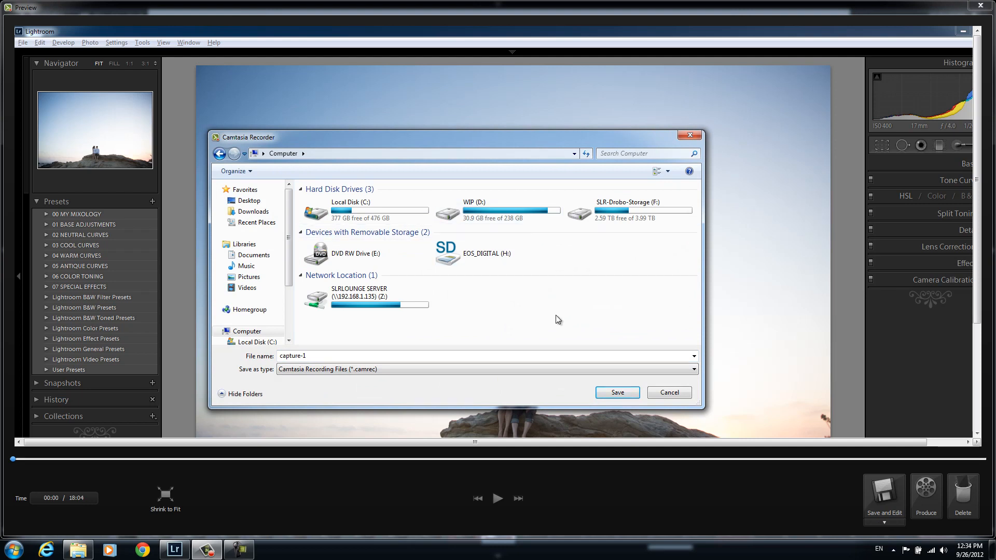
double_click(519, 222)
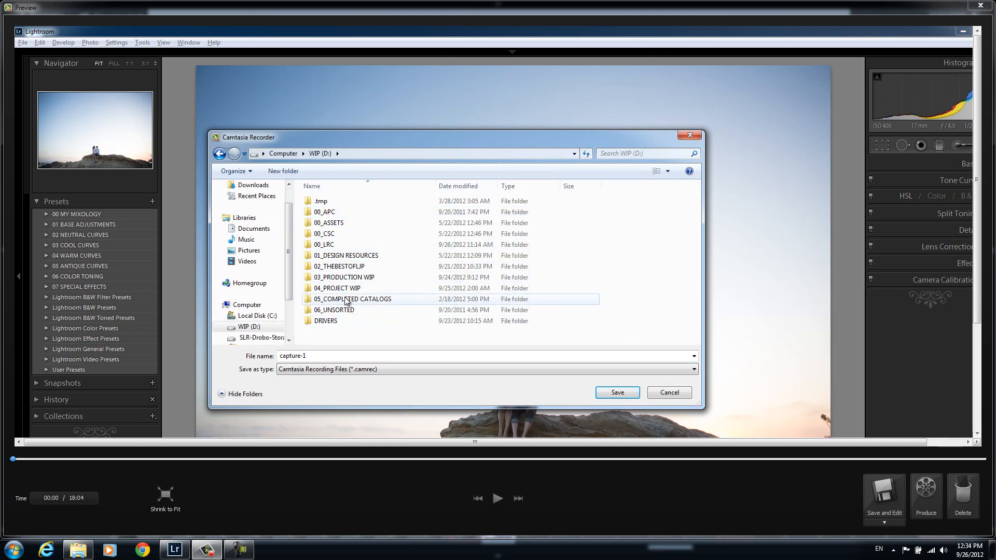
double_click(353, 288)
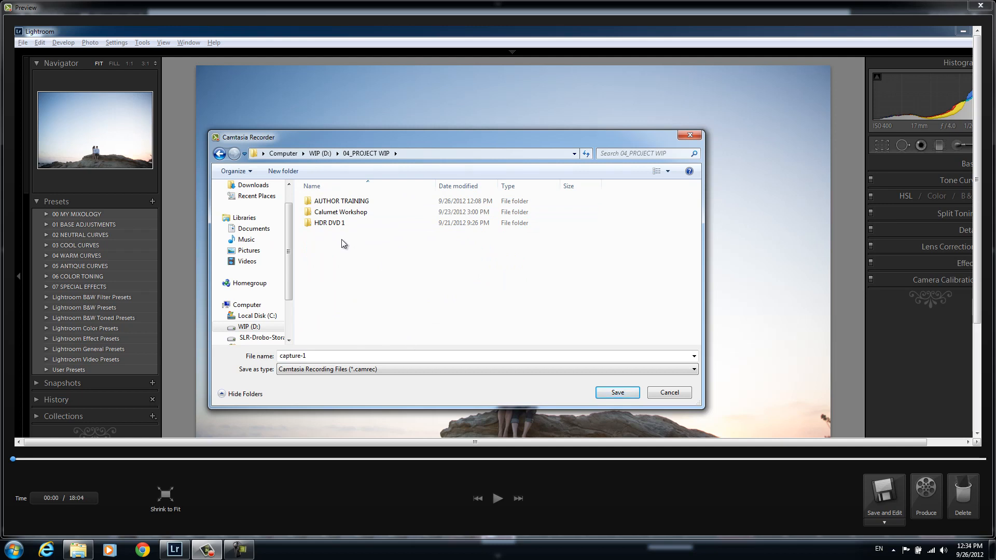
double_click(342, 202)
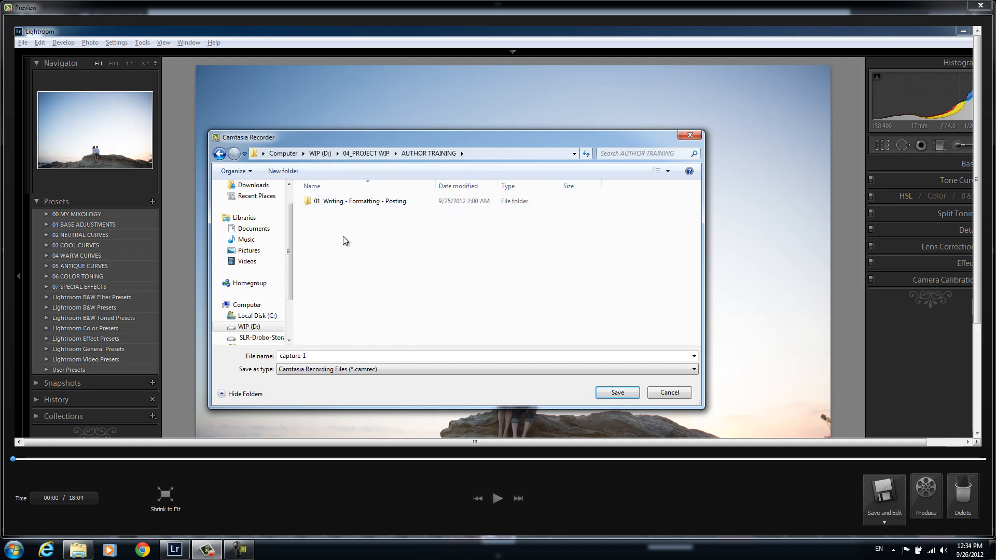
Create a new folder named 02_Camtasia Recording and Editing and open it
right_click(344, 237)
type("wf")
type("02")
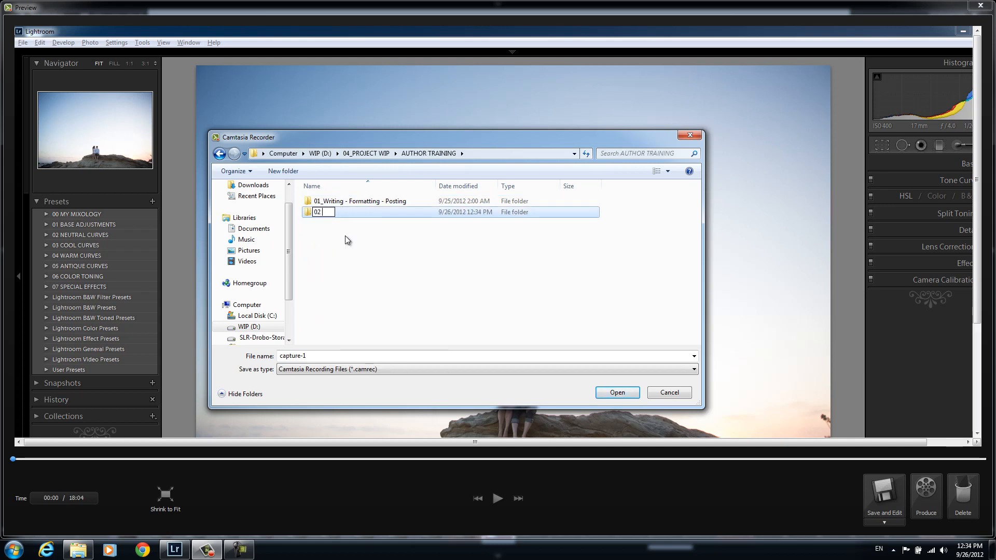
type("_")
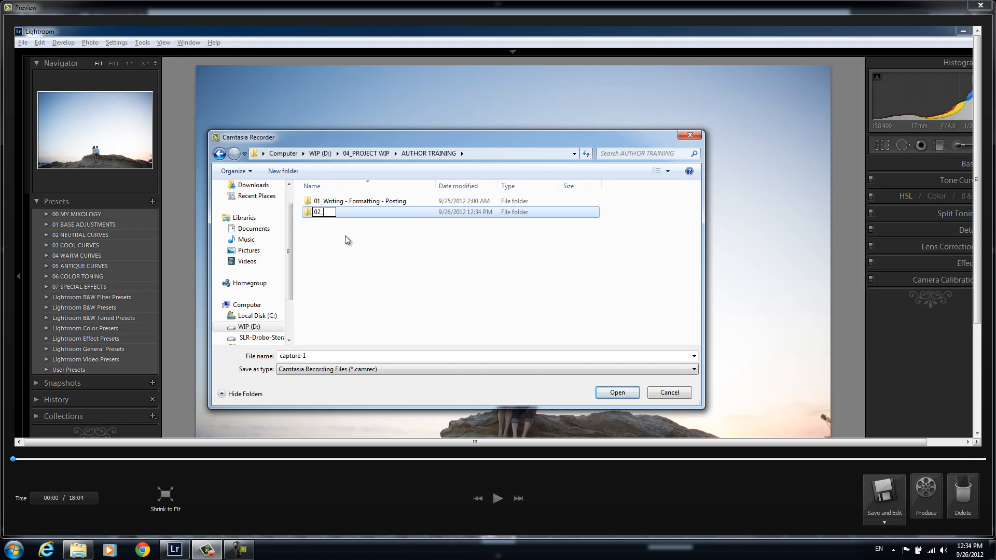
type("Camtasia Recording and Editing")
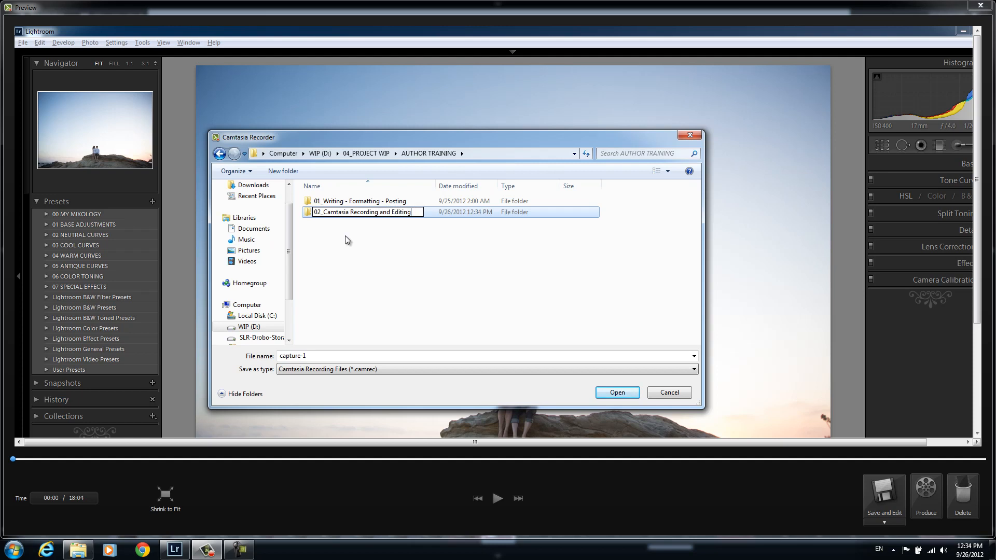
key("Return")
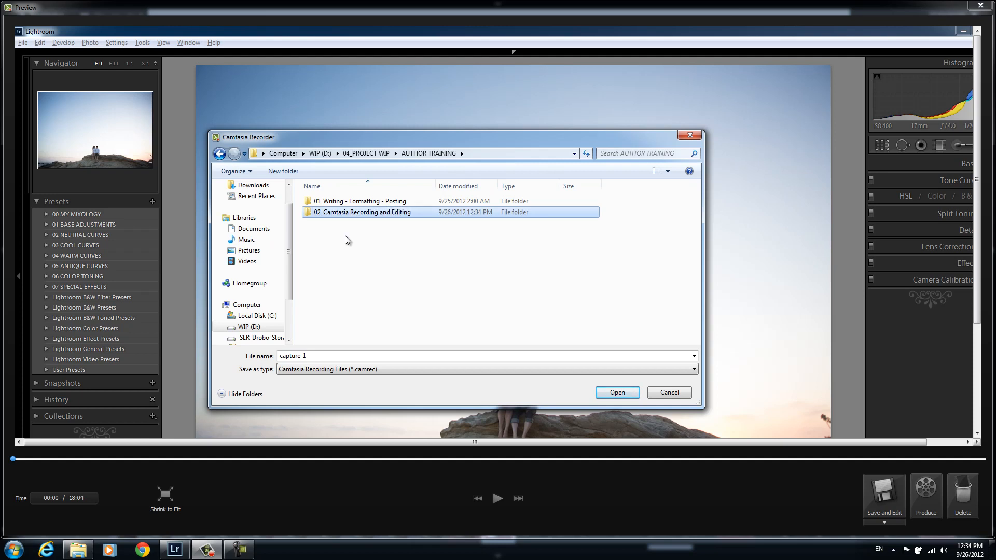
key("Return")
Create a subfolder named 01 - Recording a Camtasia Screen Capture and open it
right_click(372, 230)
type("wf01 - ")
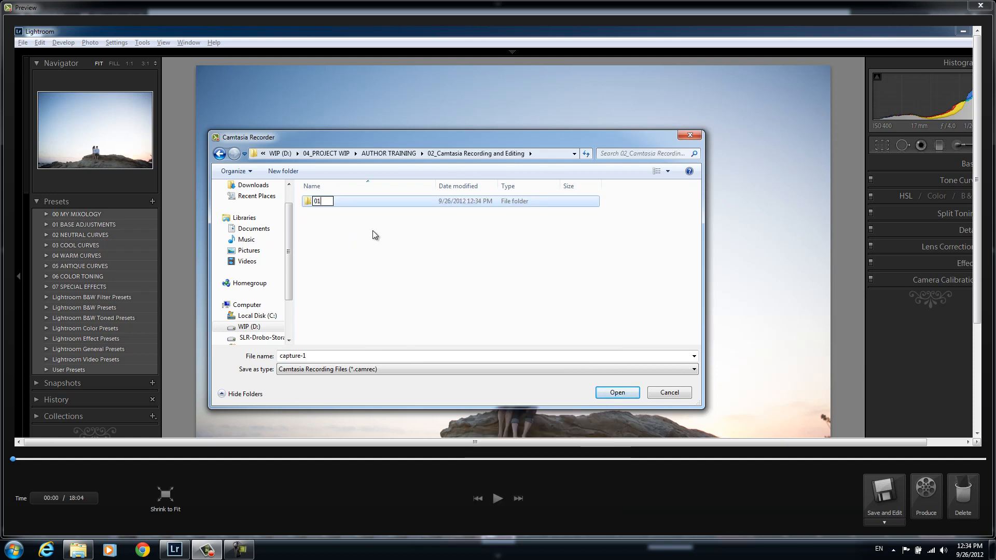
type("Recording a")
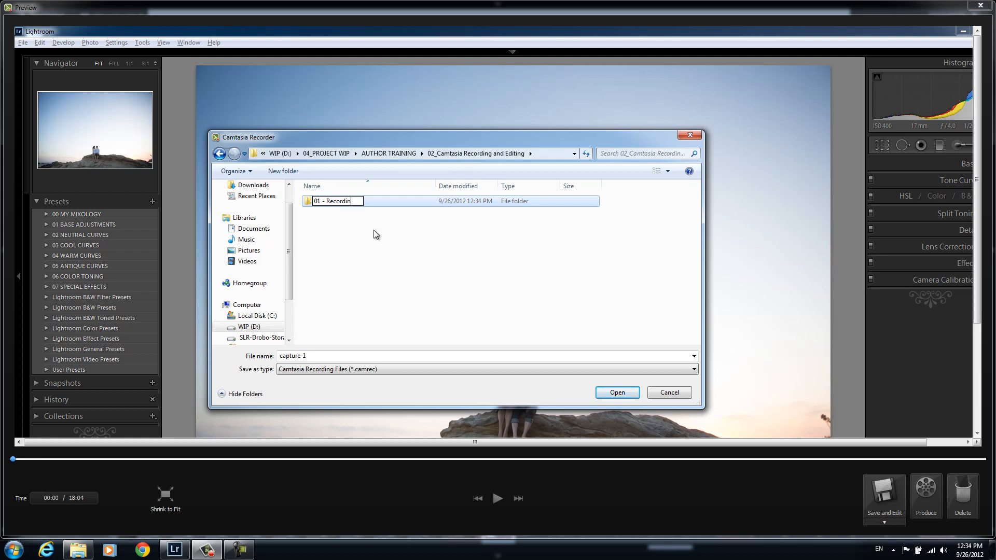
key("BackSpace")
key("BackSpace")
key("BackSpace")
key("BackSpace")
key("BackSpace")
key("BackSpace")
key("BackSpace")
key("BackSpace")
key("BackSpace")
key("BackSpace")
key("BackSpace")
type("Recording a Camtasia Screen Capture")
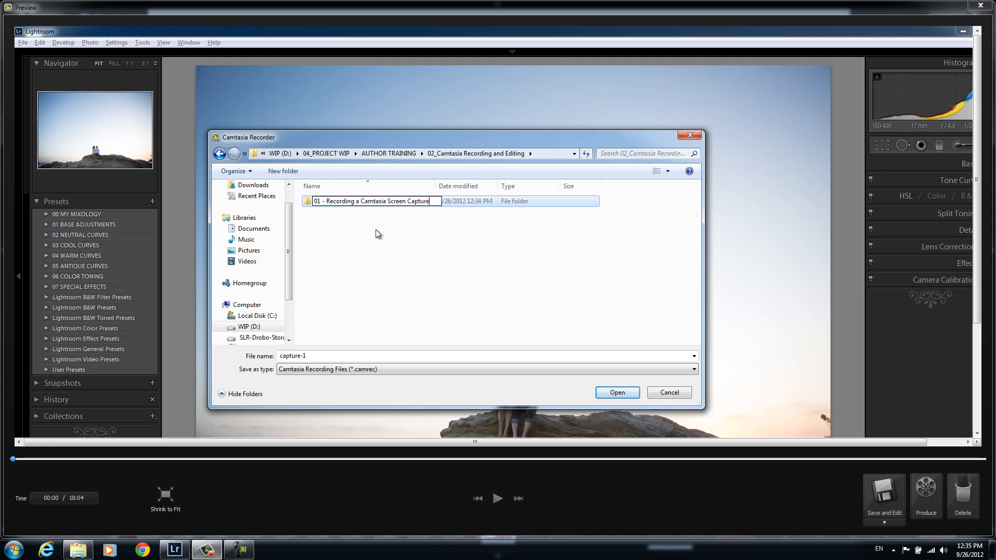
key("Return")
double_click(413, 201)
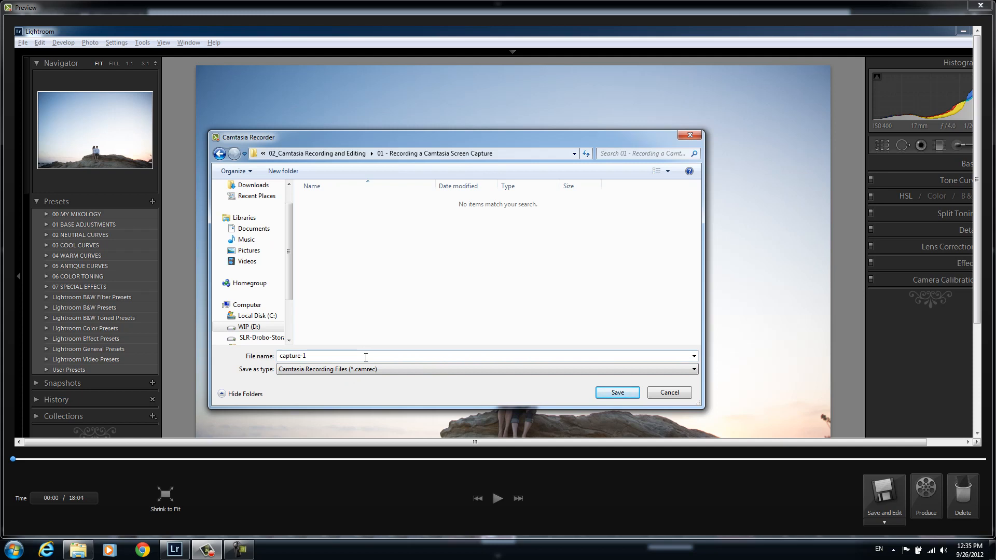
Save the recording as capture-1 in the new folder
double_click(366, 357)
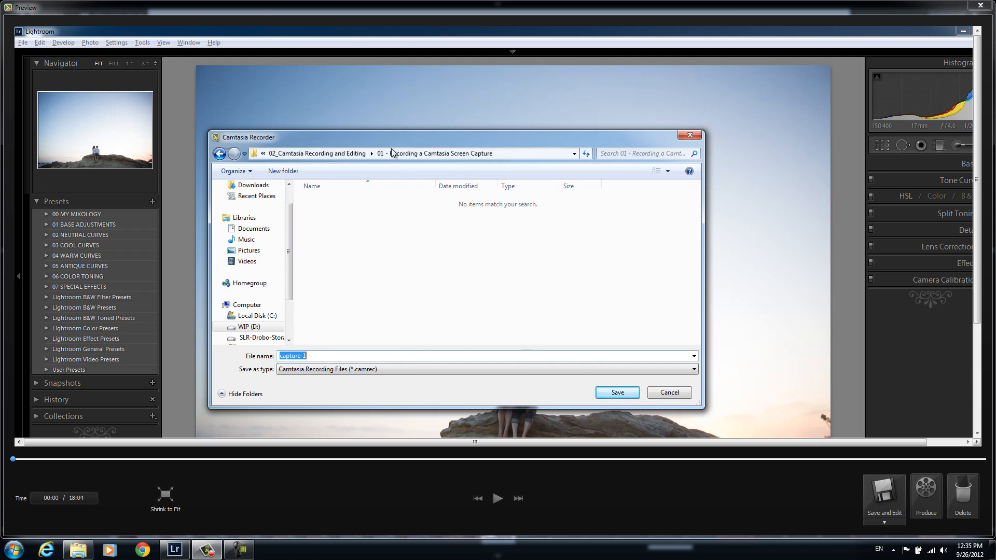
left_click(315, 357)
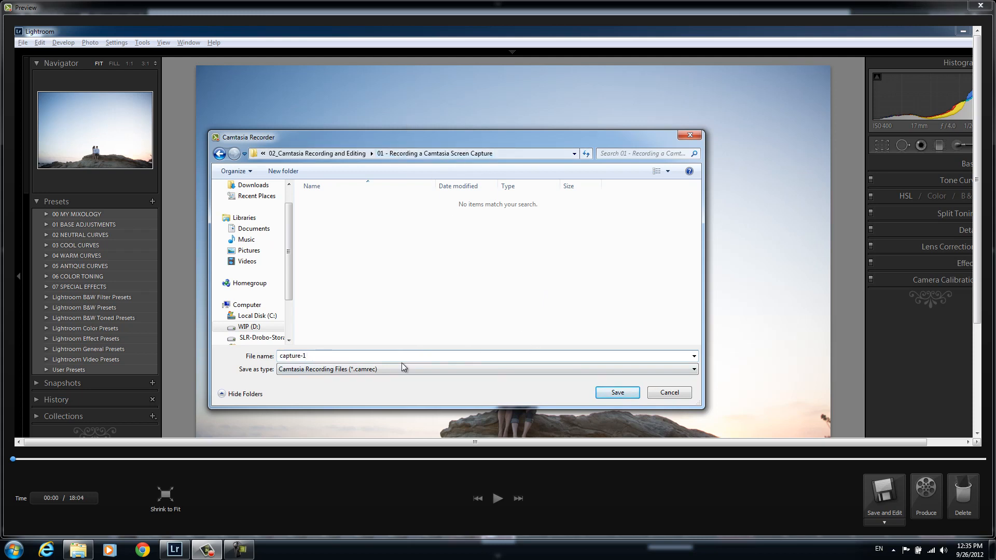
left_click(619, 393)
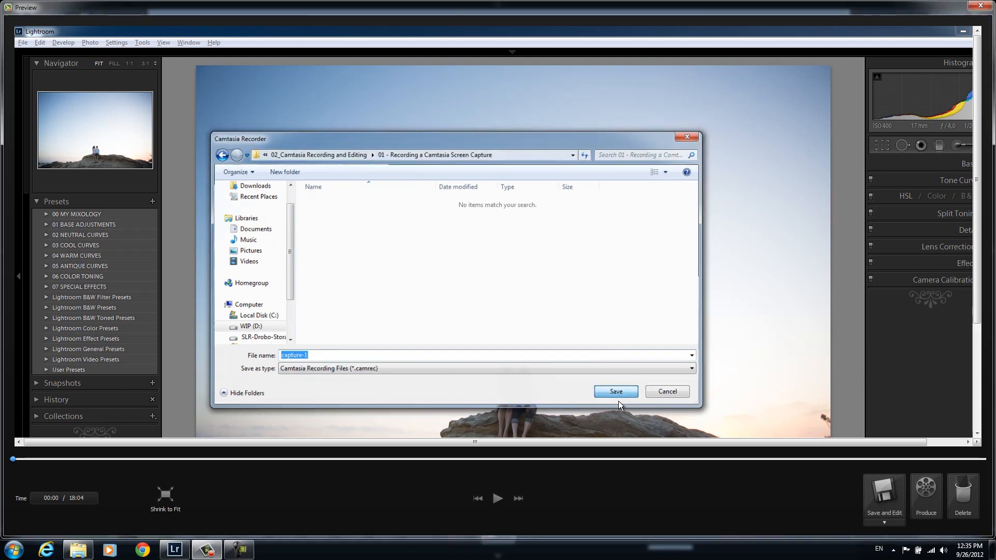